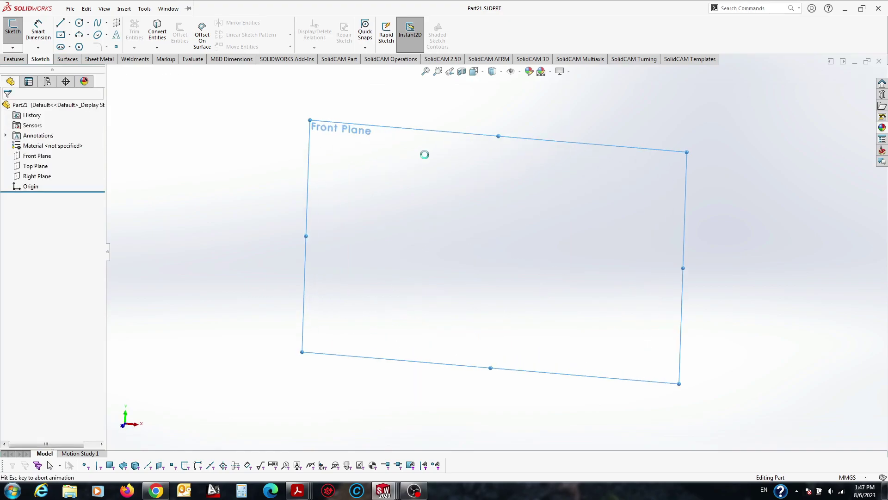
Step: Draw a closed rectangular outline from the origin with a trapezoidal notch in its top edge
left_click(496, 252)
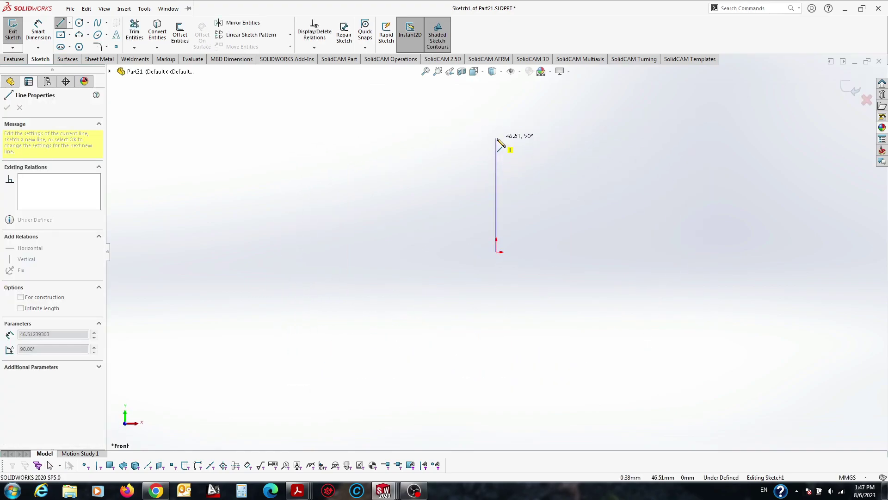
left_click(496, 138)
left_click(483, 137)
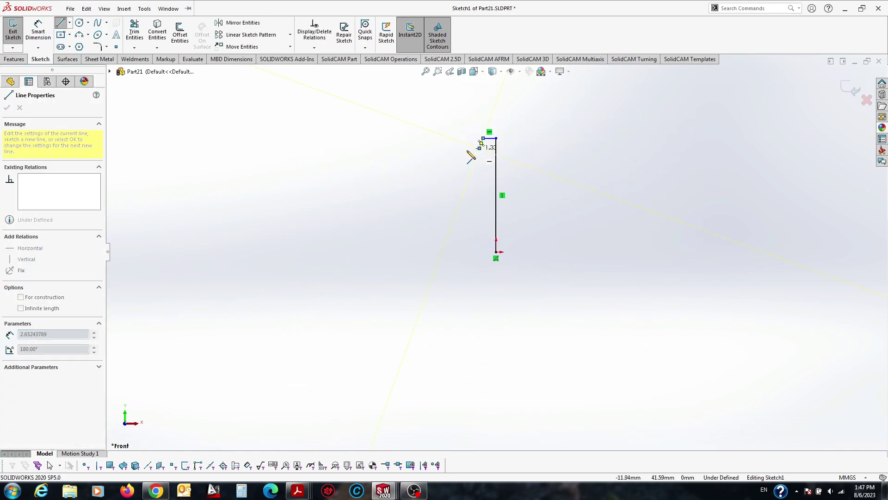
left_click(479, 148)
left_click(449, 148)
left_click(426, 138)
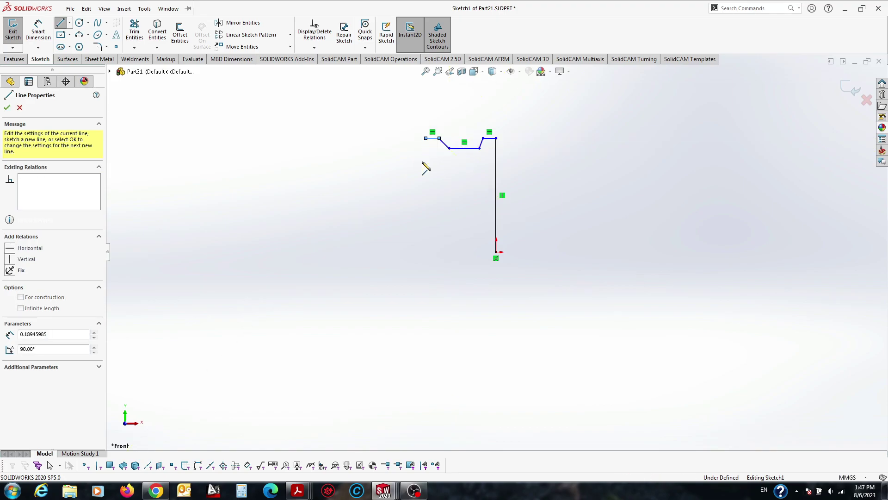
left_click(427, 252)
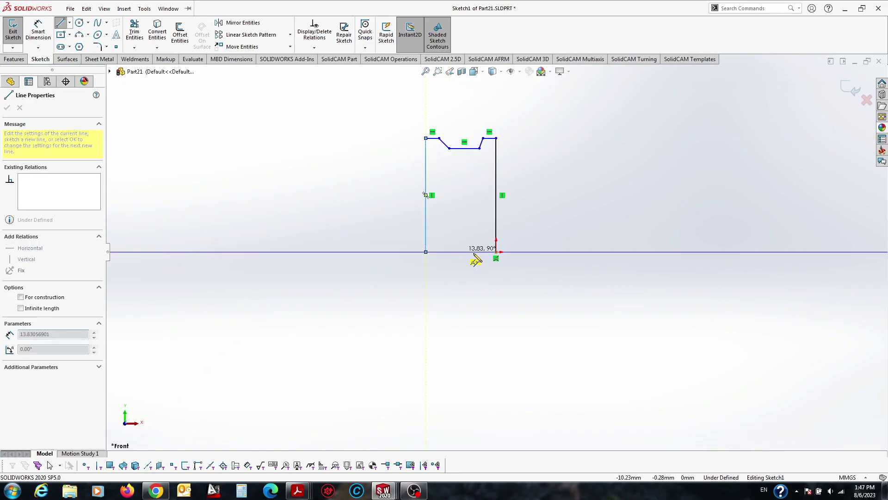
left_click(496, 251)
Step: Begin dimensioning the profile's right vertical edge
left_click(38, 32)
left_click(462, 252)
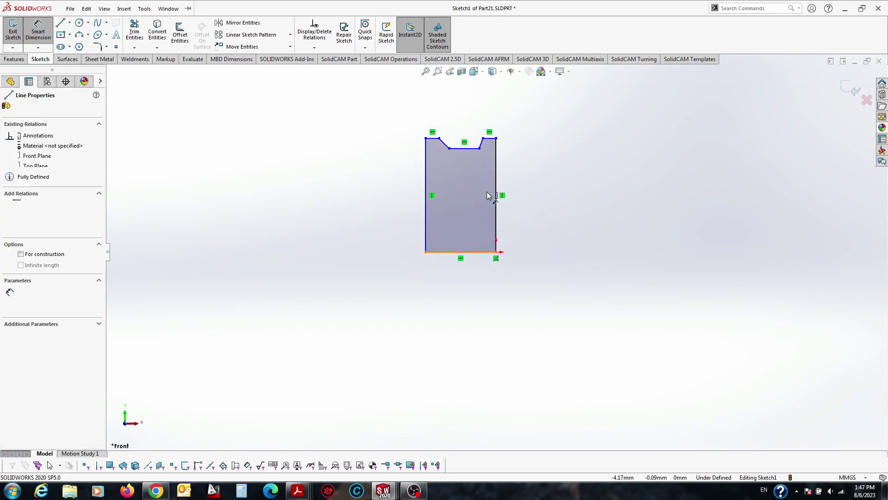
left_click(496, 137)
Step: Dimension the profile 200 mm high and 100 mm wide
left_click(594, 205)
type("200")
key("Return")
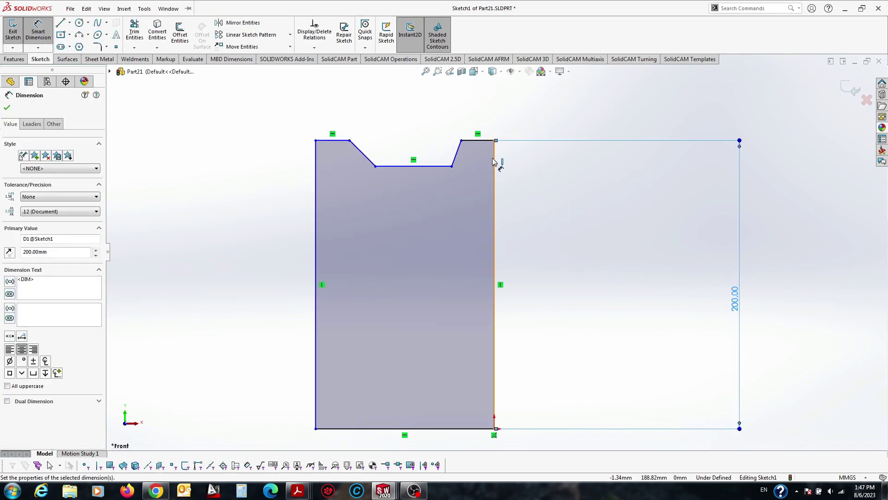
left_click(477, 399)
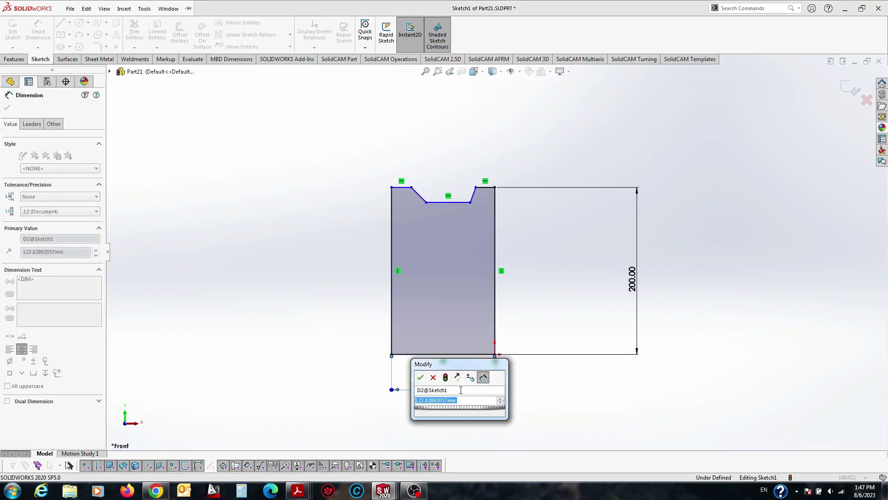
key("Return")
key("Escape")
Step: Make the two top flat edges of the profile equal in length
left_click(380, 171)
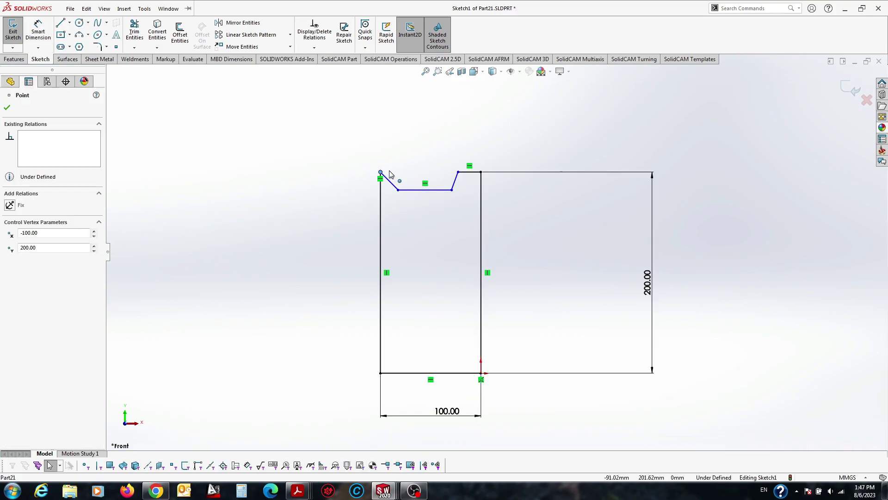
scroll(365, 174, "down", 3)
scroll(365, 174, "down", 3)
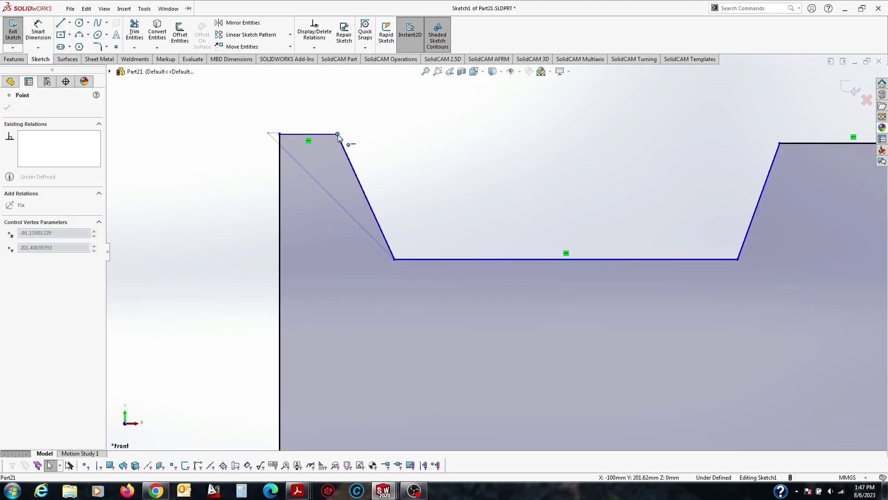
left_click(331, 134)
left_click(789, 144, "ctrl")
left_click(839, 106)
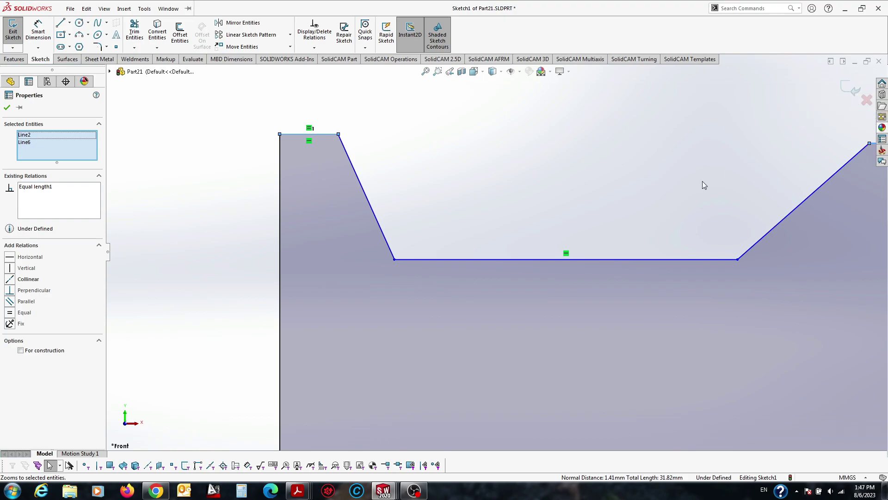
Step: Dimension the top-right land at 10 mm, discarding a redundant left-land dimension
scroll(694, 229, "up", 3)
scroll(590, 273, "down", 2)
scroll(590, 273, "up", 1)
right_click_drag(590, 273, 665, 152)
left_click(647, 171)
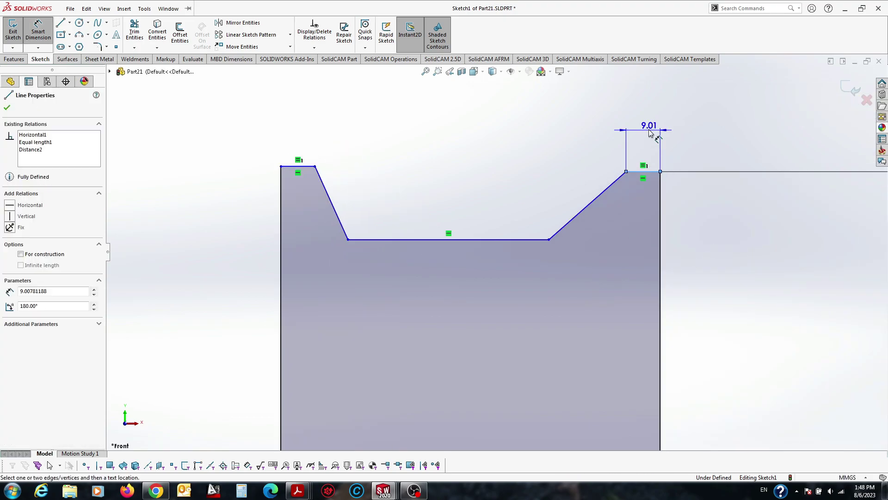
left_click(648, 125)
type("10")
key("Return")
left_click(303, 166)
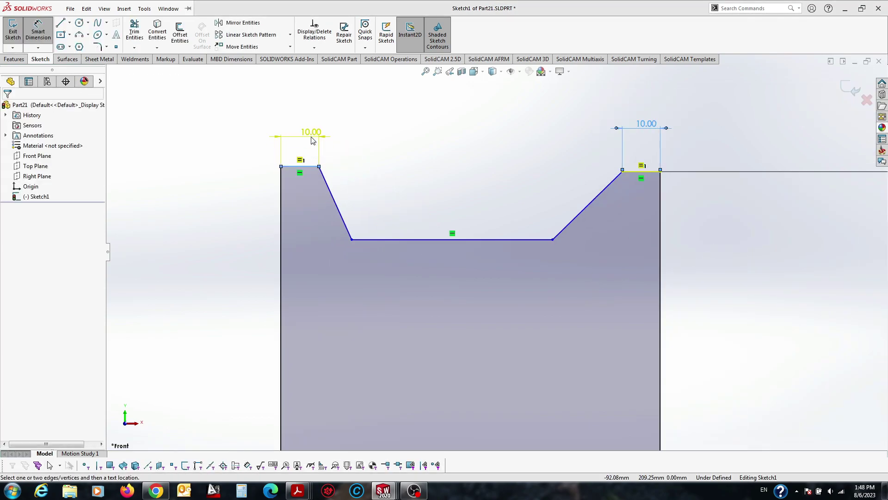
left_click(298, 134)
left_click(462, 247)
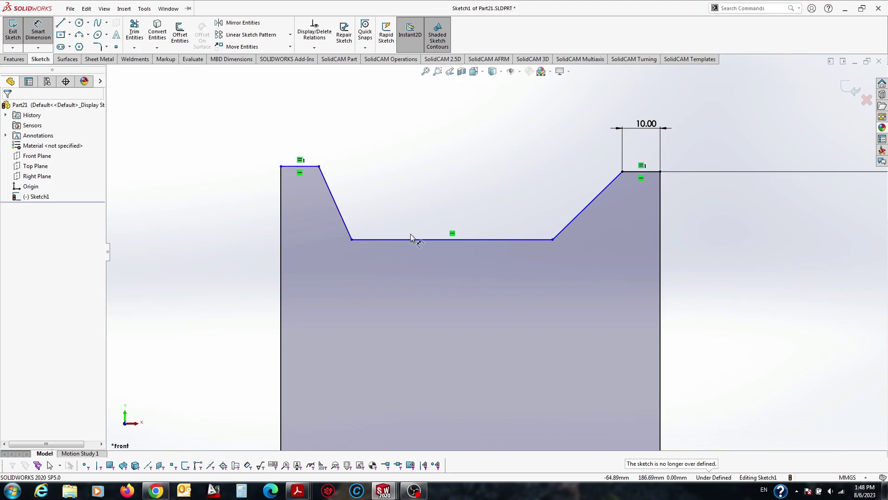
key("Escape")
Step: Make the two slanted notch edges equal in length
left_click(350, 234)
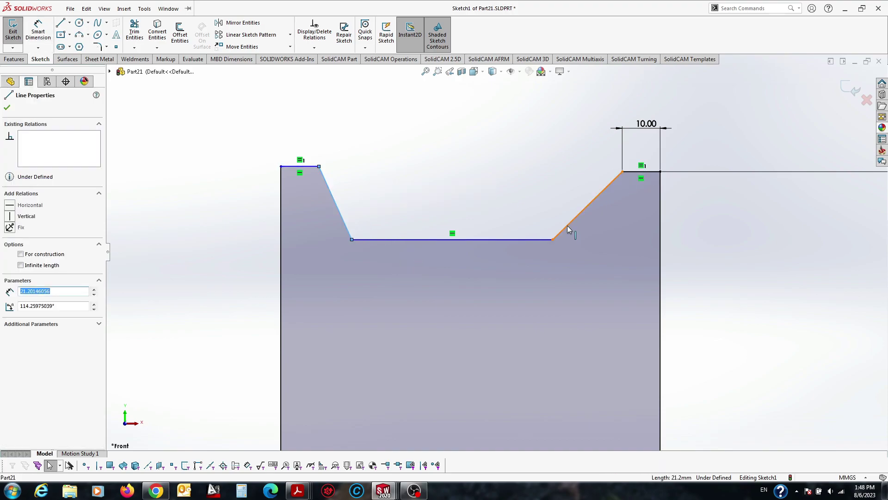
left_click(567, 225, "ctrl")
left_click(633, 193)
left_click(534, 179)
scroll(534, 179, "up", 5)
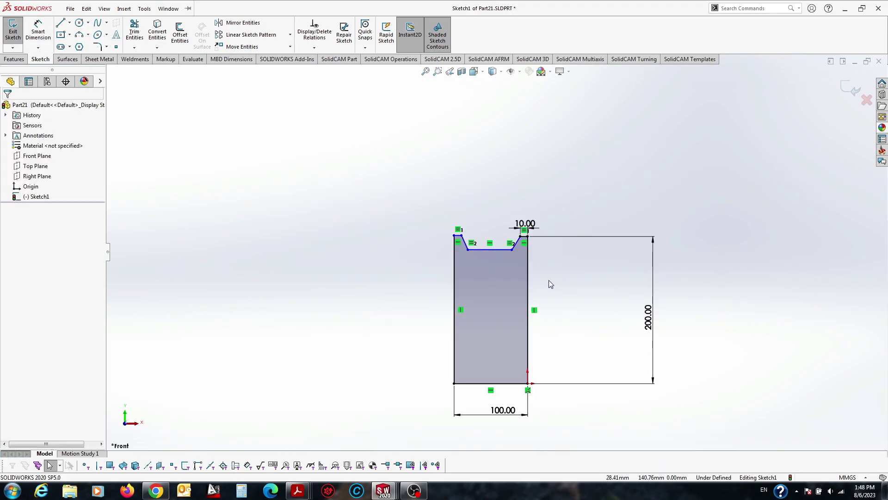
Step: Dimension the notch depth at 15 mm
key("d")
left_click(491, 249)
scroll(541, 242, "up", 4)
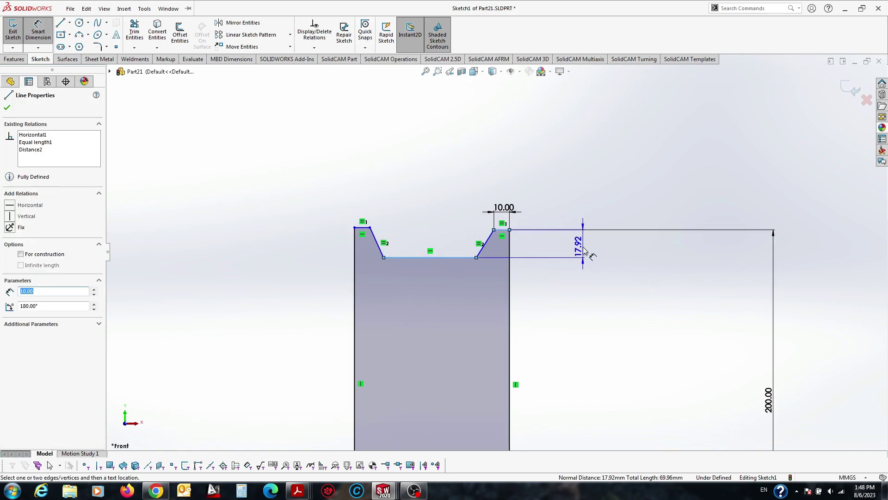
left_click(584, 250)
type("15")
key("Return")
scroll(530, 248, "up", 2)
key("Escape")
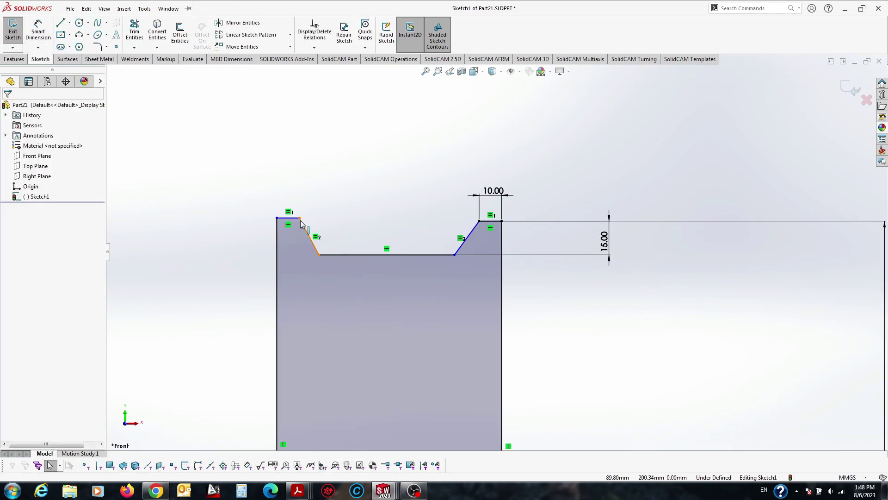
Step: Make the two top flat edges collinear
left_click_drag(301, 223, 302, 230)
left_click(288, 224)
left_click(490, 221, "ctrl")
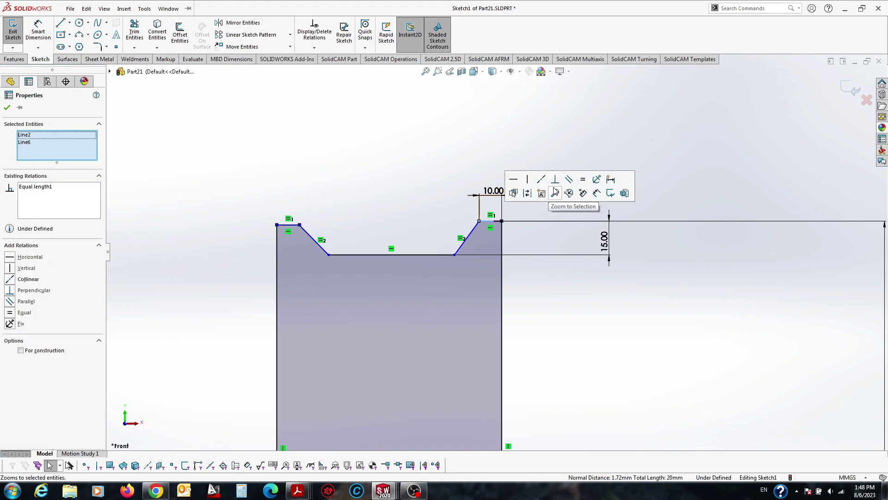
left_click(541, 178)
left_click(415, 145)
Step: Dimension the groove width at 60 mm and fit the sketch in view
left_click(315, 259)
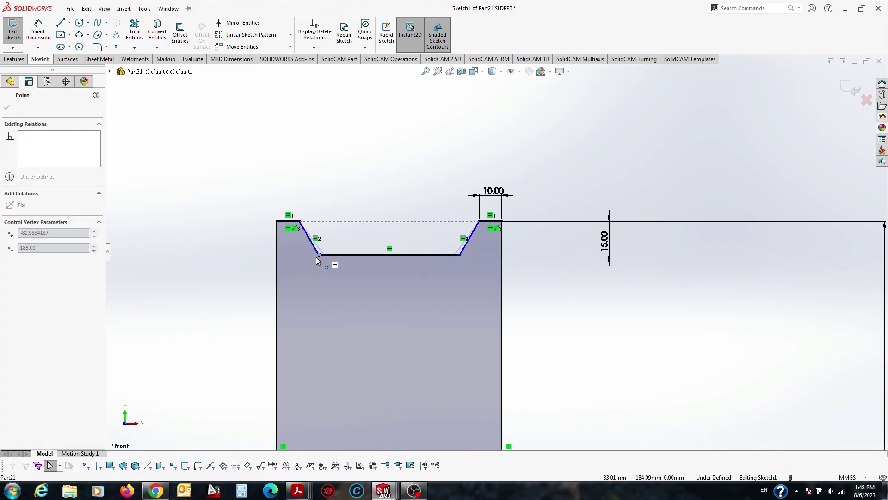
left_click_drag(316, 257, 319, 254)
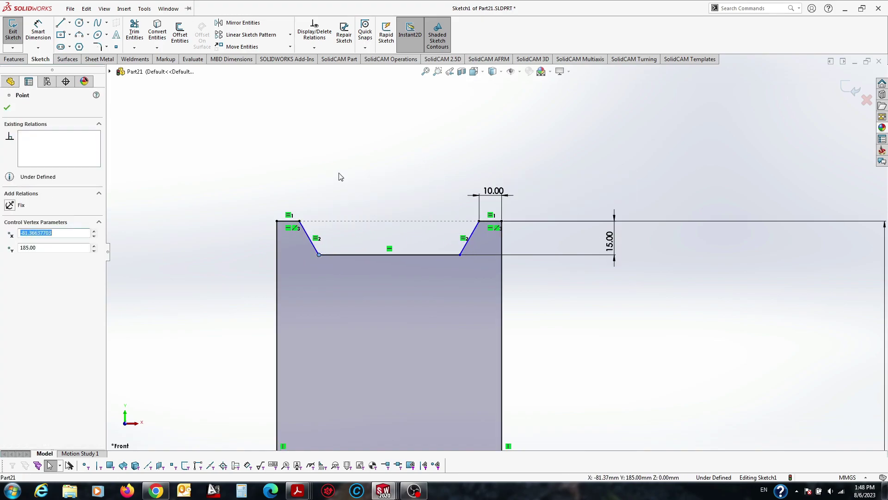
left_click(342, 254)
left_click(375, 148)
type("60")
key("Return")
key("Escape")
key("f")
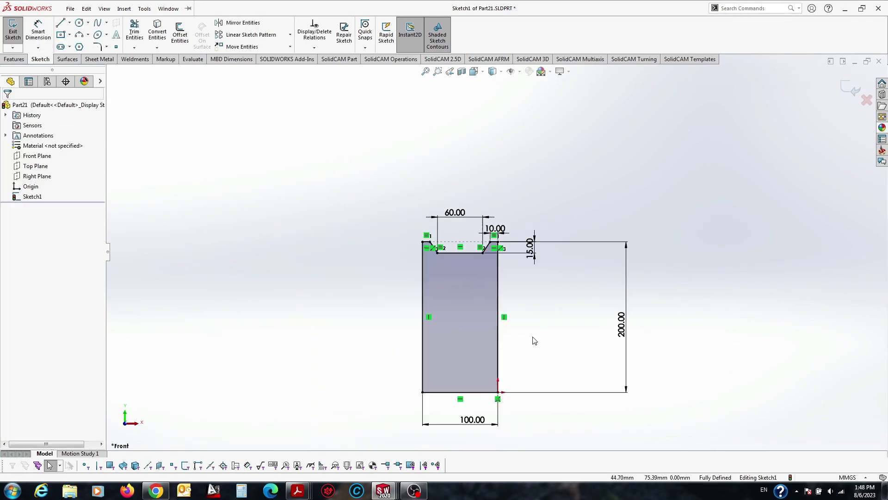
Step: Revolve the profile about its bottom edge into a grooved pulley solid
left_click(14, 59)
left_click(46, 33)
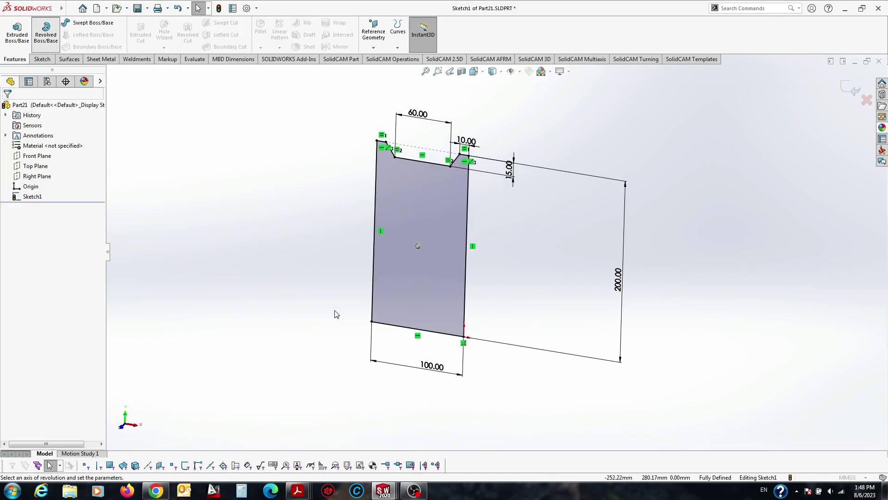
left_click(414, 314)
key("Return")
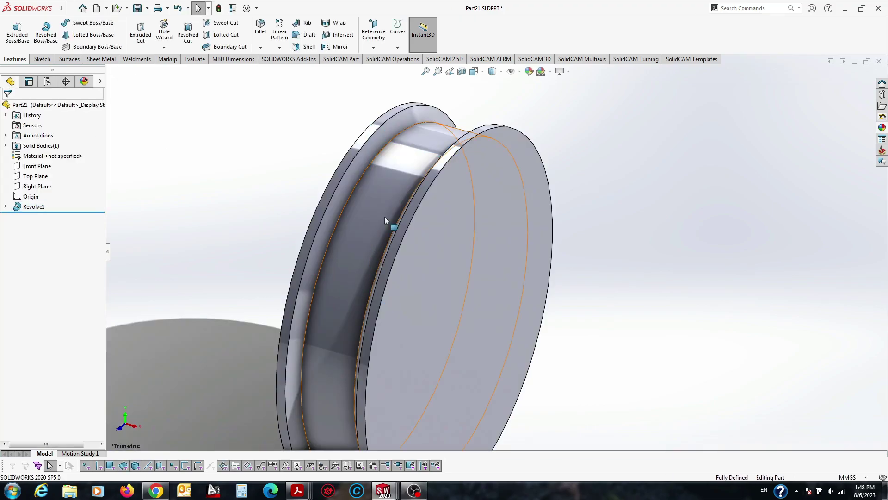
left_click(504, 211)
Step: Offset the front circular edge 30 mm inward to make an inner circle
left_click(187, 35)
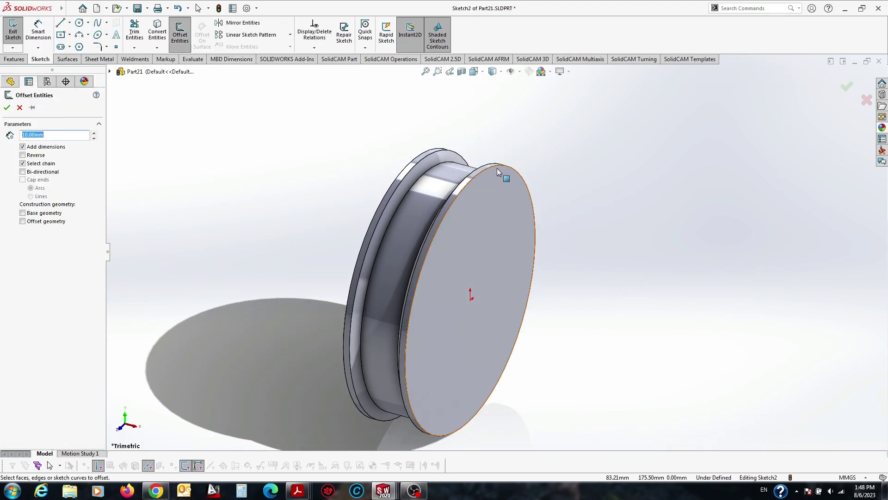
left_click(496, 168)
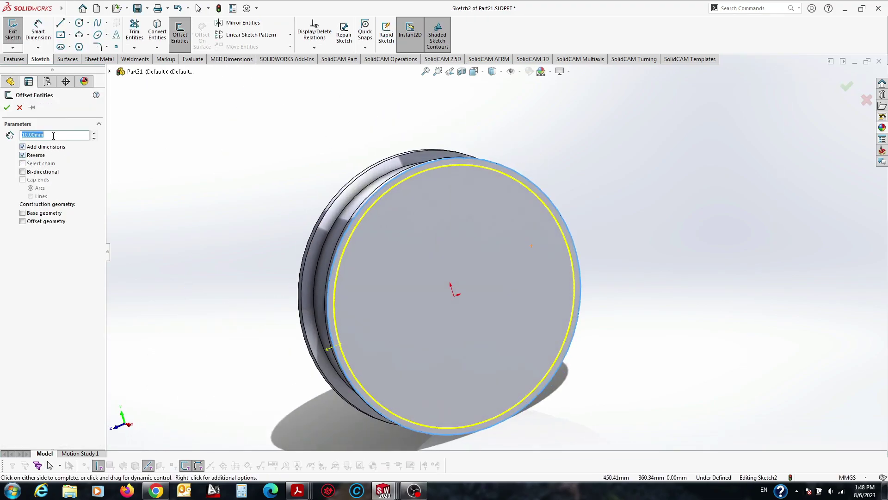
scroll(53, 136, "up", 1)
scroll(51, 135, "up", 1)
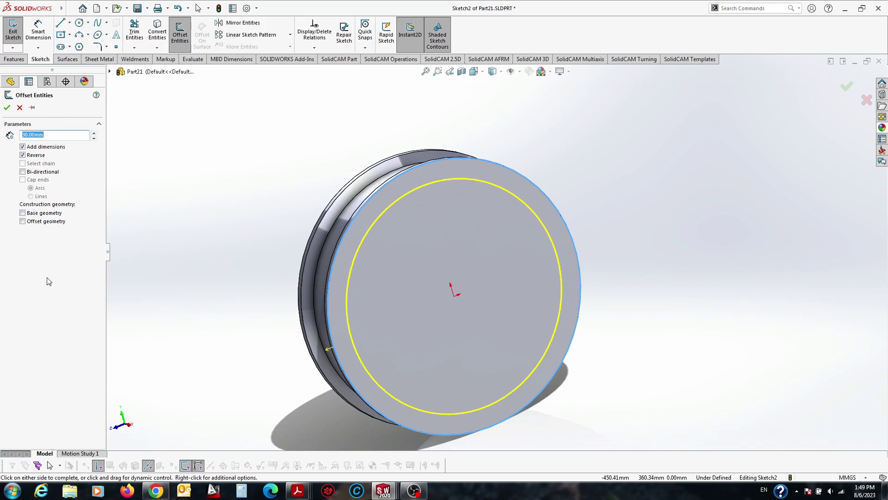
left_click(6, 107)
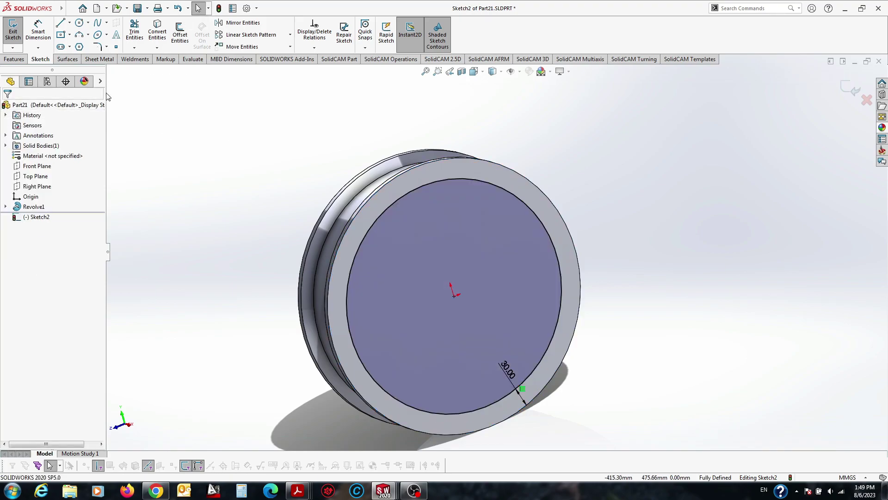
Step: Extrude-cut the inner circle 10 mm deep to recess the front face
left_click(15, 59)
left_click(141, 34)
mouse_move(302, 134)
middle_mouse_down()
mouse_move(368, 138)
mouse_move(351, 148)
middle_mouse_up()
left_click(5, 108)
mouse_move(284, 163)
middle_mouse_down()
mouse_move(248, 156)
mouse_move(308, 155)
middle_mouse_up()
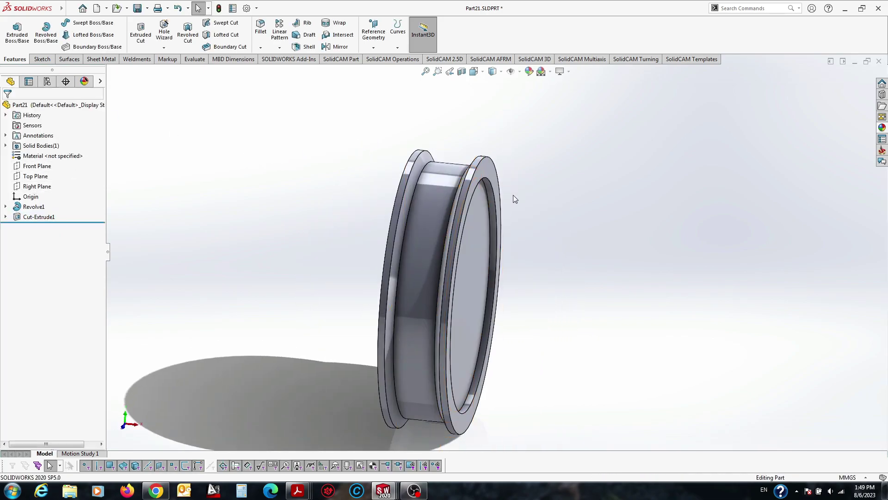
middle_click_drag(515, 199, 416, 231)
Step: Create Plane1 as a reference plane midway between the pulley's two faces
left_click(324, 277)
left_click(70, 8)
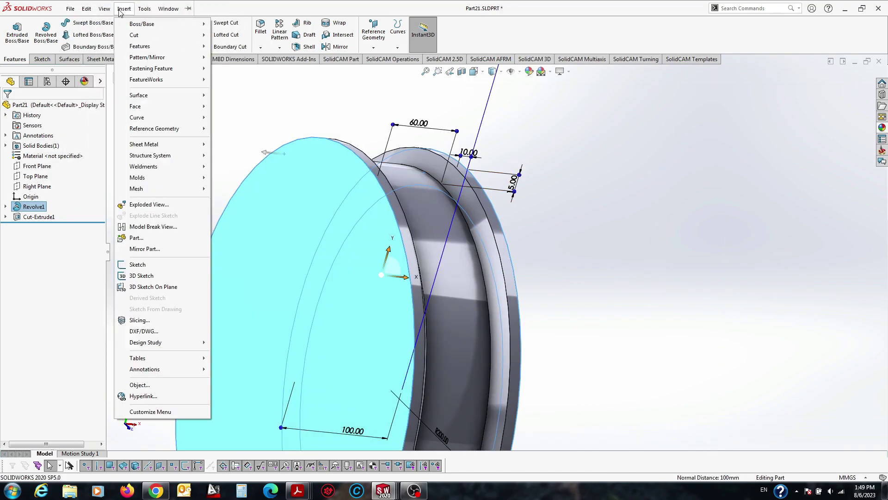
mouse_move(154, 128)
left_click(220, 129)
left_click(7, 110)
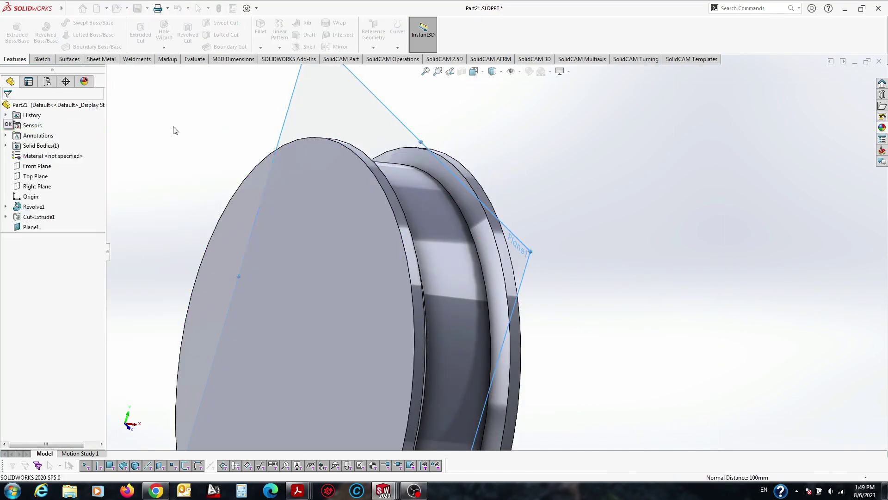
Step: Mirror Cut-Extrude1 across Plane1 to recess the opposite face
left_click(279, 48)
left_click(296, 83)
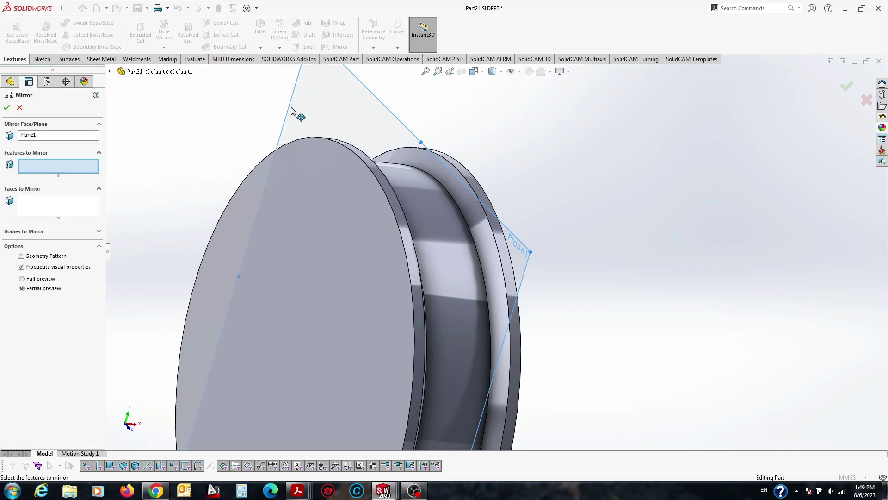
middle_click_drag(416, 231, 504, 219)
left_click(426, 255)
left_click(6, 108)
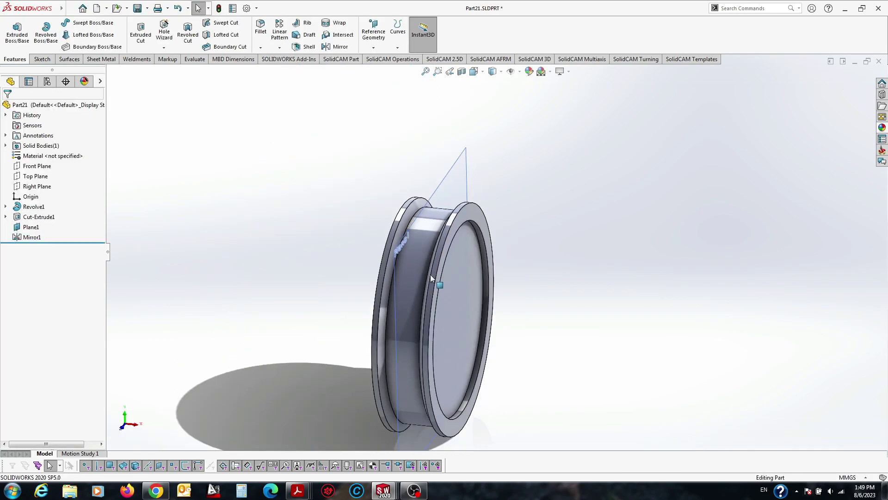
mouse_move(430, 274)
middle_mouse_down()
mouse_move(416, 287)
mouse_move(436, 315)
middle_mouse_up()
key("space")
Step: Sketch an 80 mm diameter circle at the origin on the pulley's flat face
key("ctrl+4")
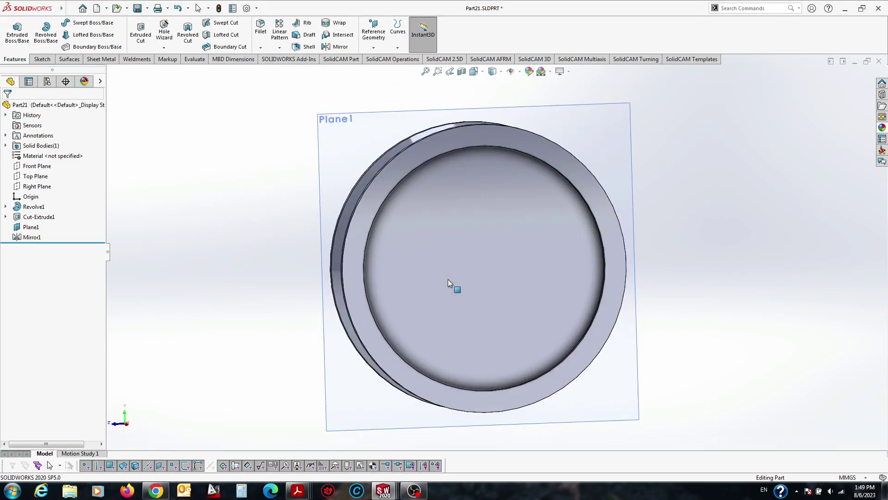
left_click(495, 248)
left_click(517, 196)
key("c")
left_click(496, 252)
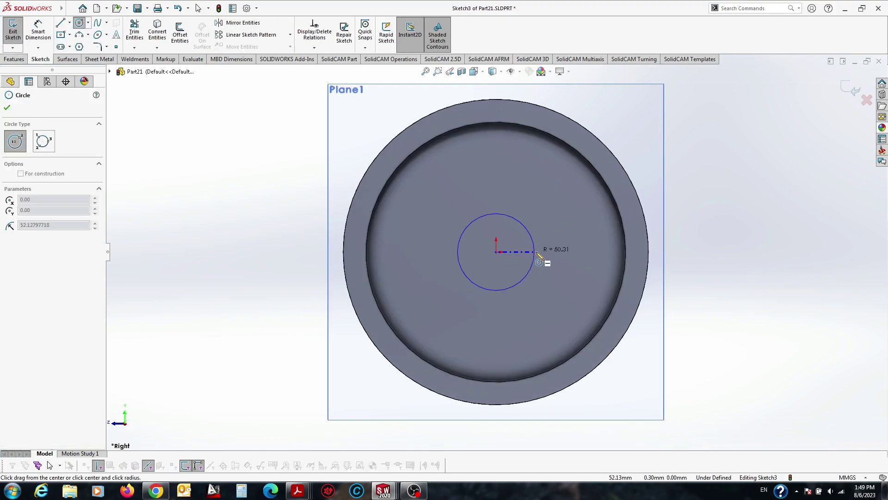
left_click(533, 254)
key("Escape")
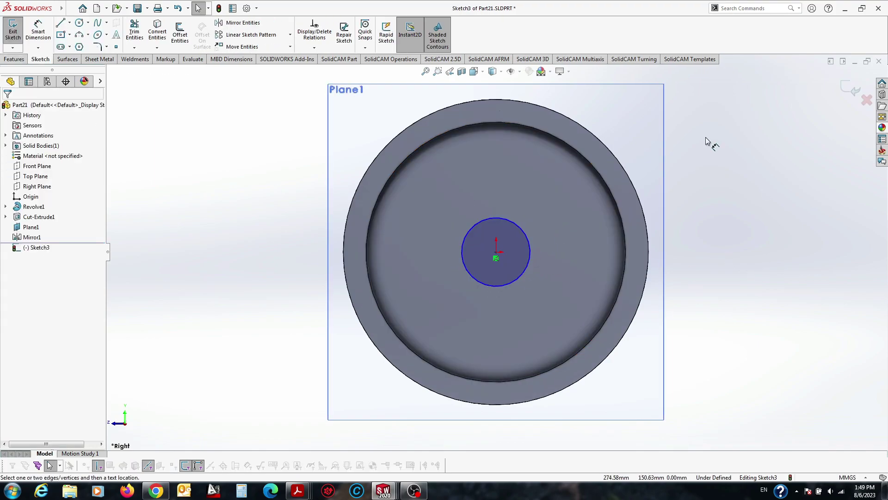
left_click(530, 252)
left_click(843, 239)
type("80")
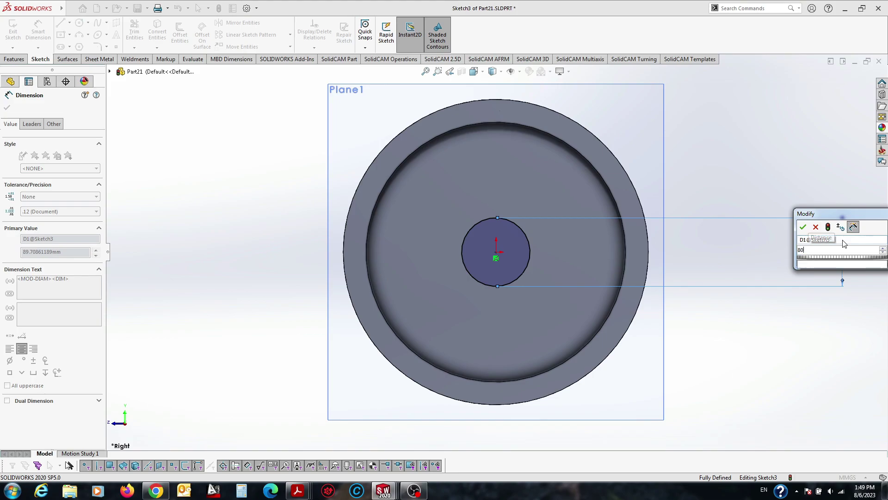
key("Return")
Step: Draw a center rectangle straddling the top of the circle for the keyway
scroll(322, 175, "down", 1)
left_click(69, 35)
left_click(74, 50)
scroll(480, 208, "down", 4)
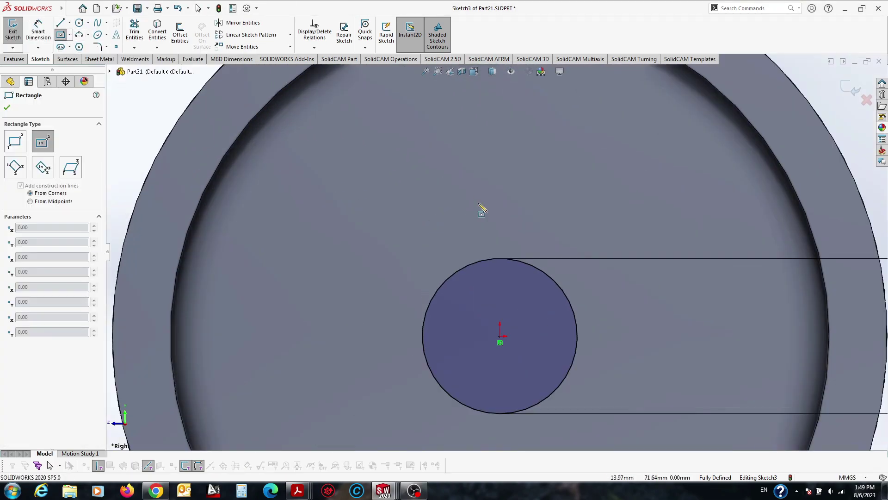
left_click(500, 258)
key("Escape")
scroll(518, 259, "up", 2)
Step: Dimension the keyway rectangle 16 mm wide and 10 mm high
left_click(38, 29)
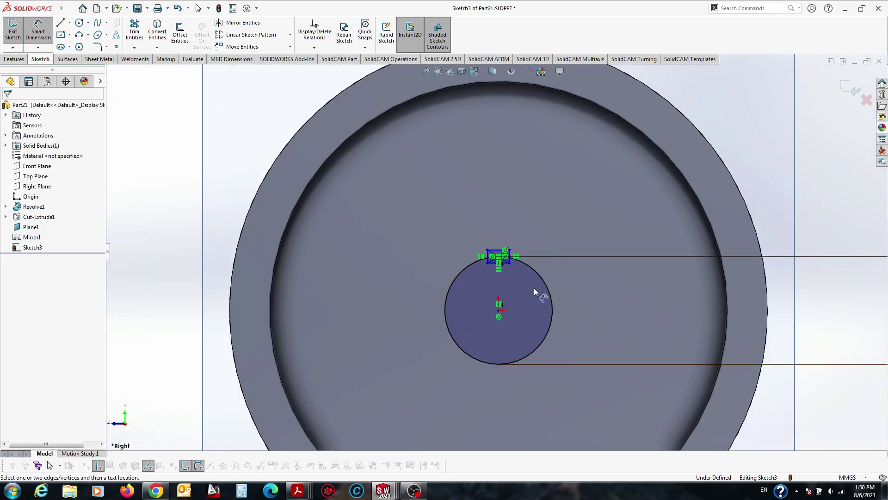
scroll(534, 288, "down", 2)
left_click(504, 226)
left_click(508, 195)
type("16.46257349mm")
key("Return")
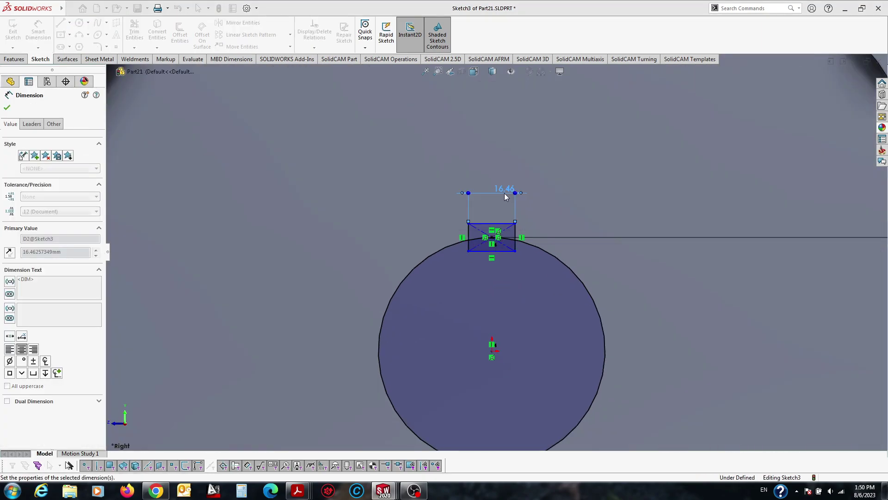
left_click(515, 234)
left_click(603, 239)
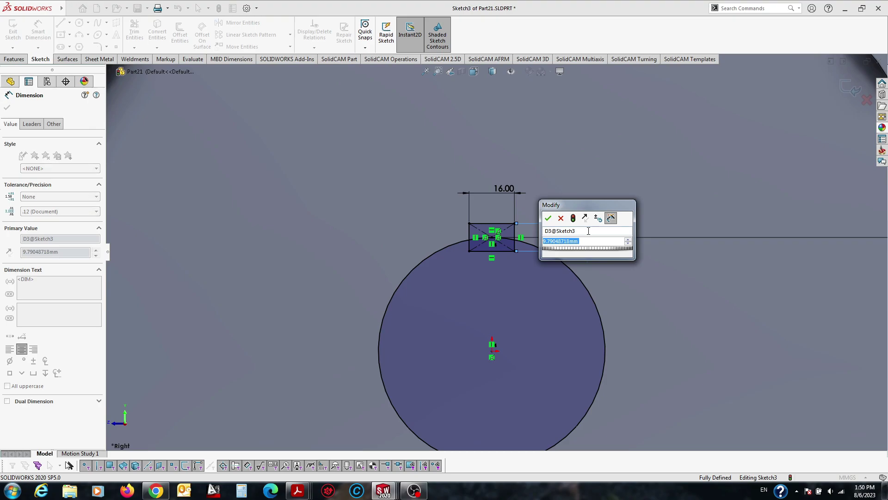
type("10")
key("Return")
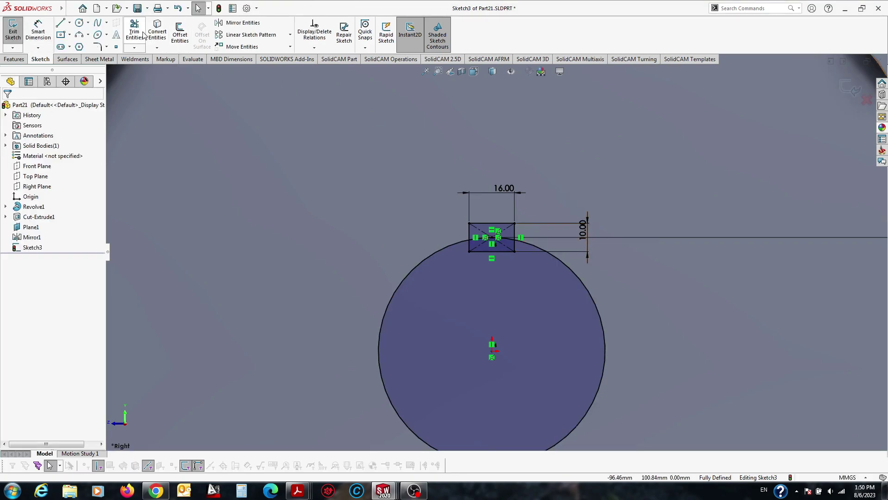
Step: Trim the rectangle and arc overlap into a single bore-and-keyway profile
left_click(141, 34)
scroll(503, 238, "down", 5)
left_click_drag(552, 232, 532, 241)
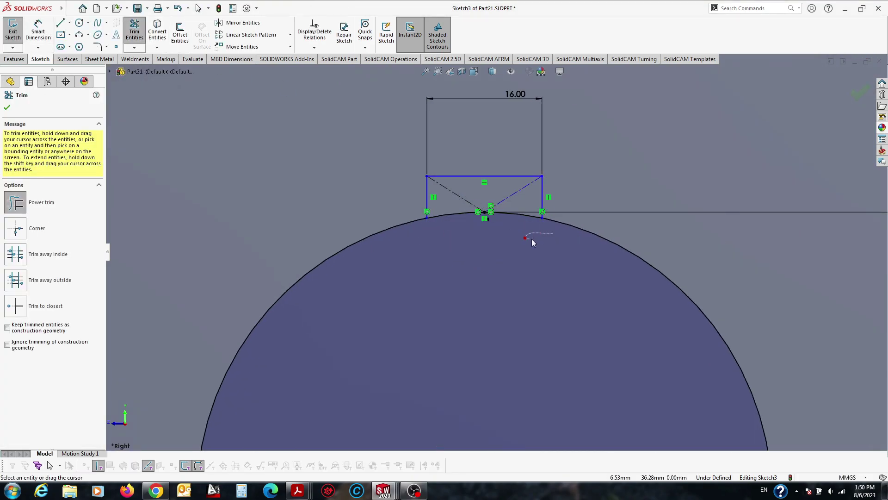
key("Escape")
scroll(527, 283, "up", 3)
scroll(546, 281, "up", 3)
scroll(569, 274, "up", 2)
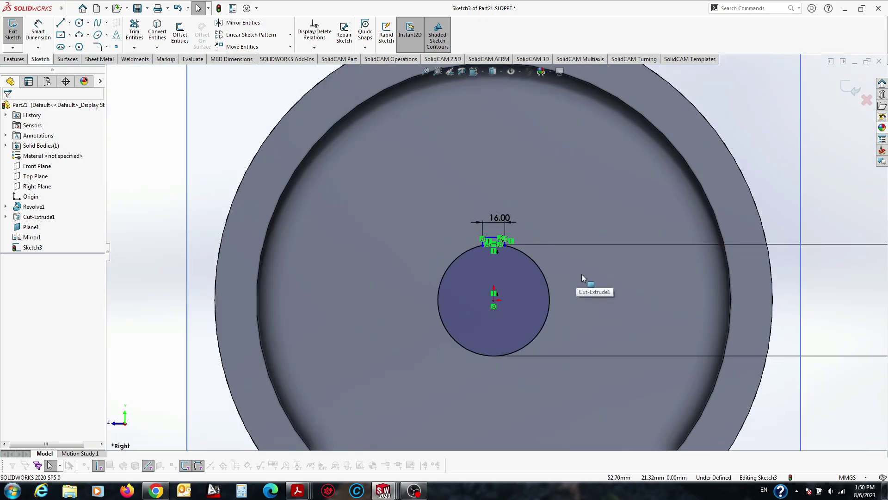
key("l")
scroll(505, 235, "down", 6)
scroll(503, 283, "down", 3)
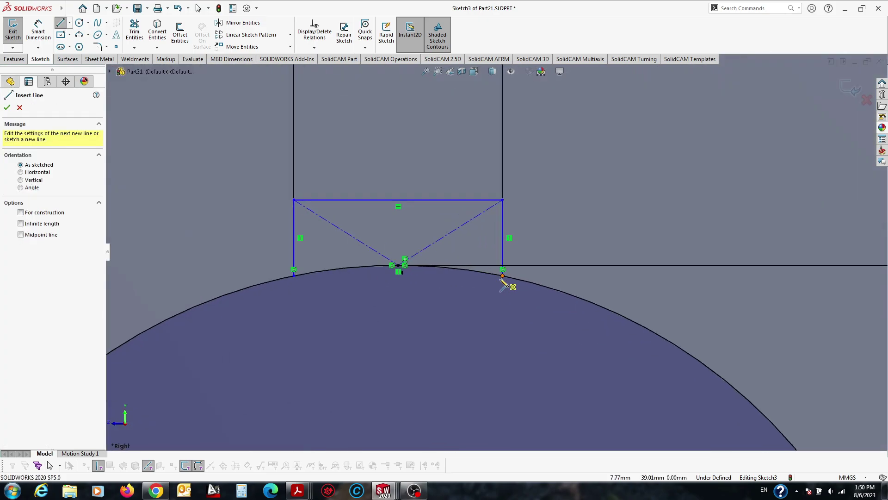
left_click(134, 33)
left_click_drag(336, 307, 334, 263)
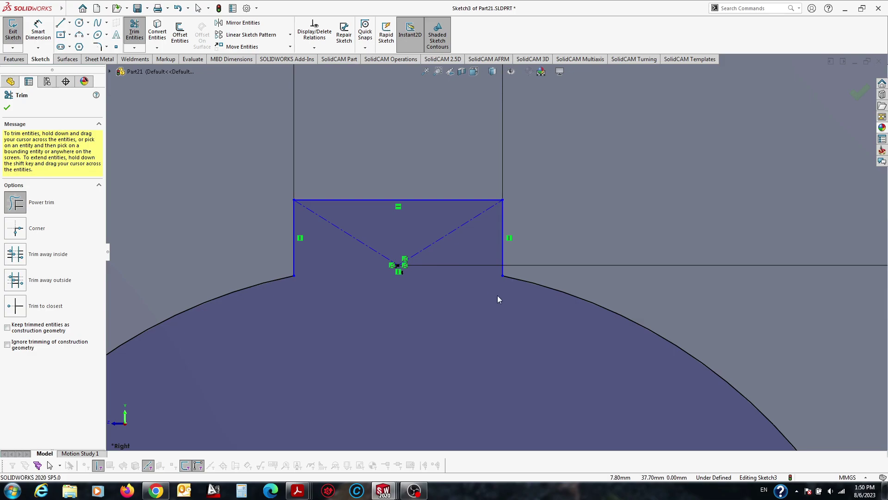
key("d")
key("Escape")
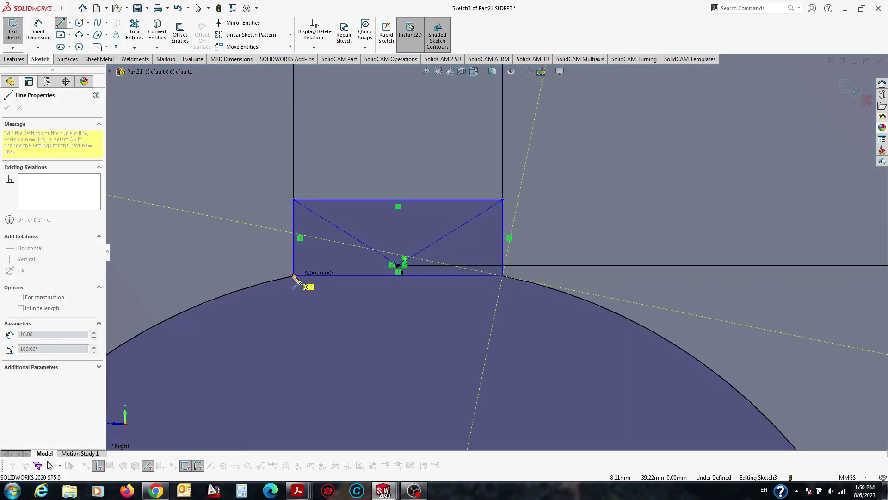
Step: Center the keyway vertically on the origin and dimension its depth
left_click(458, 275)
key("Escape")
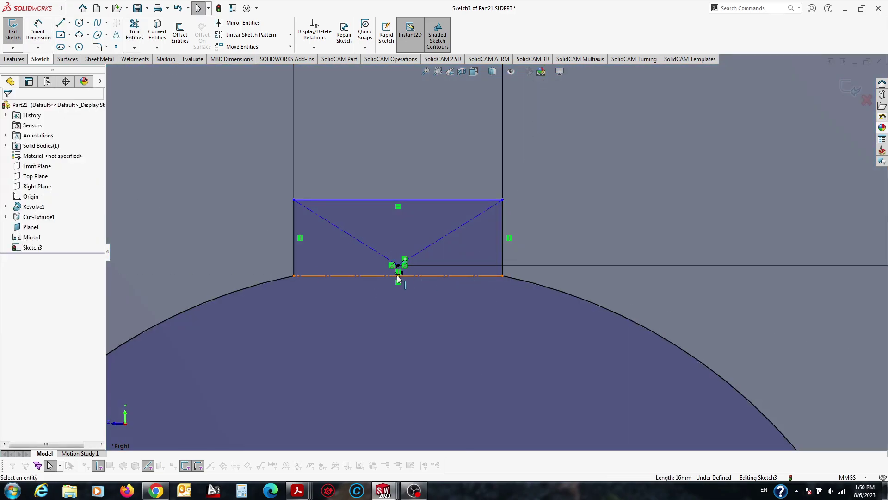
left_click(398, 278)
scroll(490, 396, "up", 3)
scroll(472, 406, "up", 2)
left_click(469, 401, "ctrl")
left_click(528, 356)
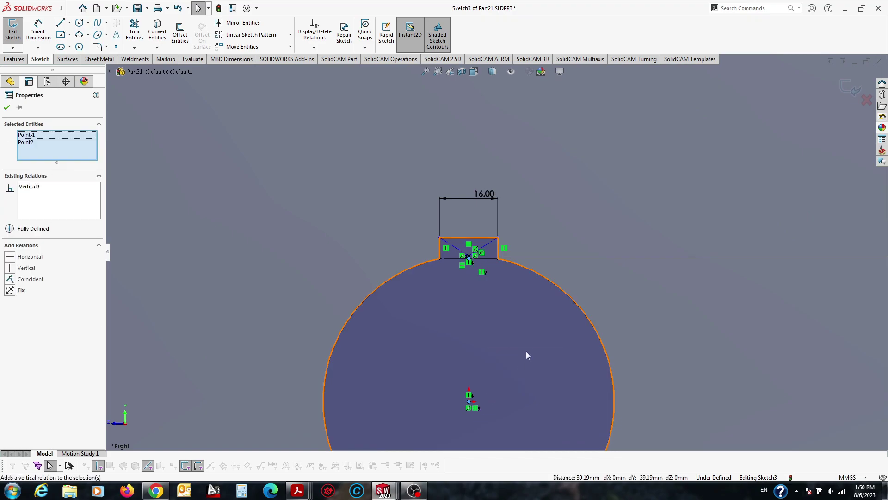
scroll(478, 267, "down", 3)
left_click_drag(513, 244, 532, 215)
left_click(570, 225)
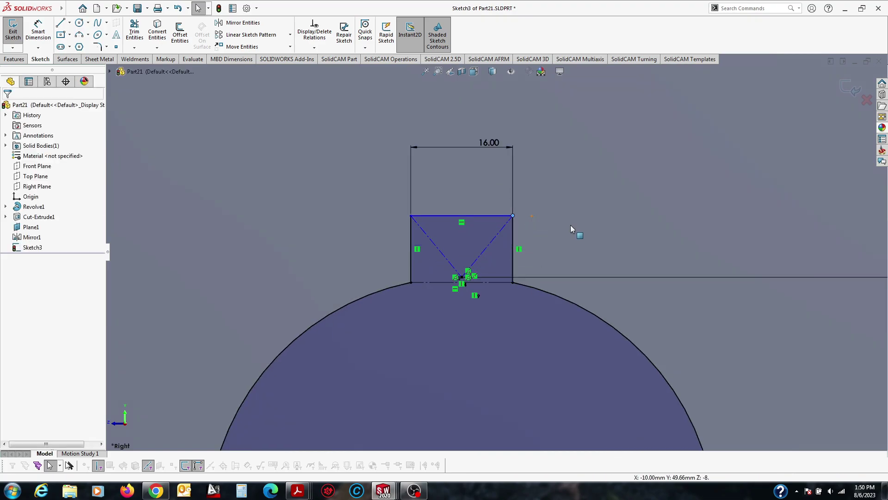
key("ctrl+z")
left_click(513, 266)
left_click(578, 259)
key("Return")
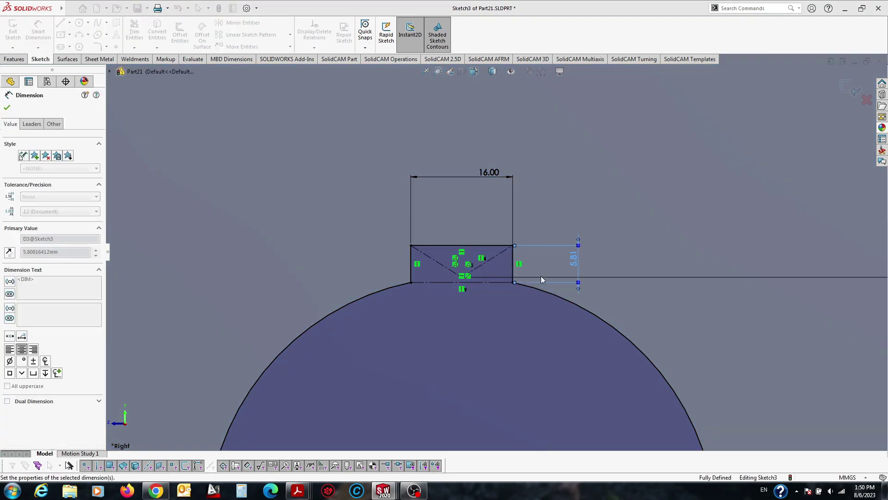
Step: Extrude-cut the keyed bore profile Through All
scroll(540, 276, "up", 3)
scroll(448, 301, "up", 2)
left_click(14, 59)
left_click(140, 35)
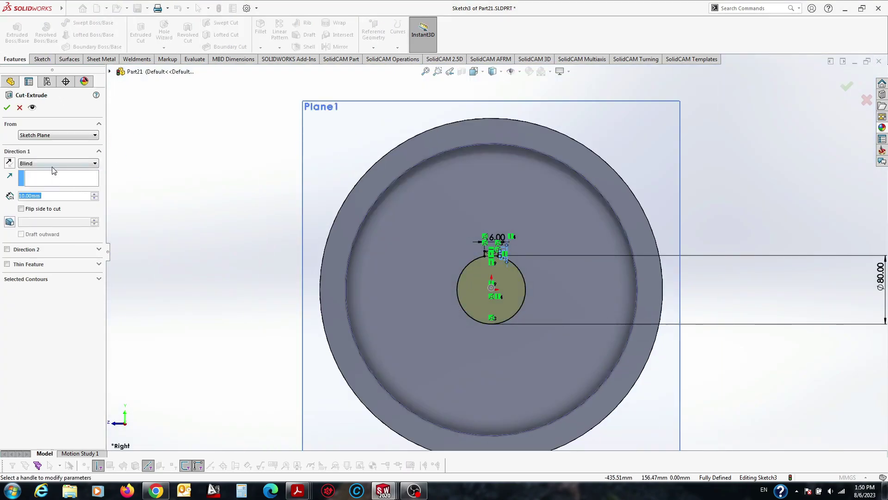
left_click(58, 163)
left_click(46, 185)
key("Return")
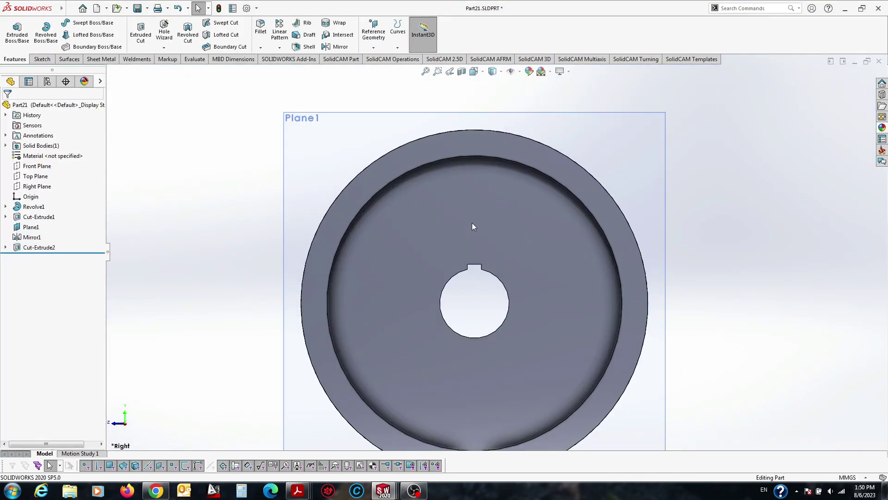
left_click(472, 226)
Step: Sketch a circle above the bore on the pulley's front face
left_click(516, 196)
key("c")
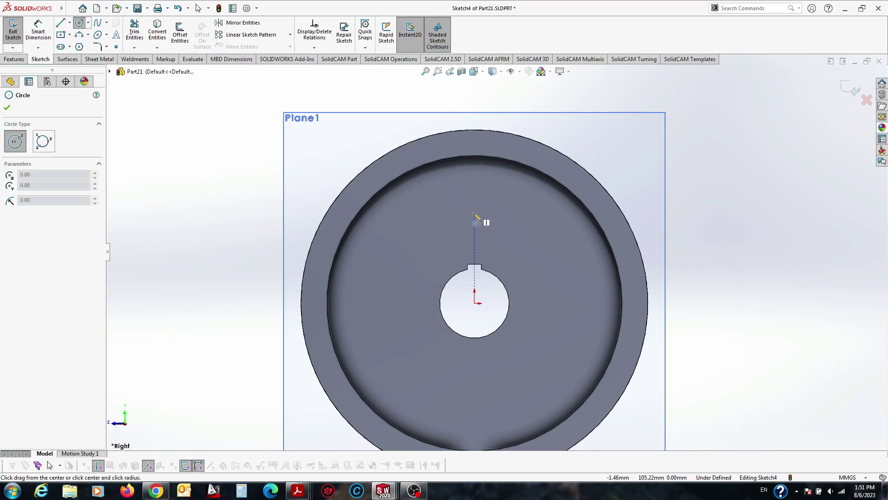
left_click(475, 218)
key("l")
scroll(775, 220, "up", 2)
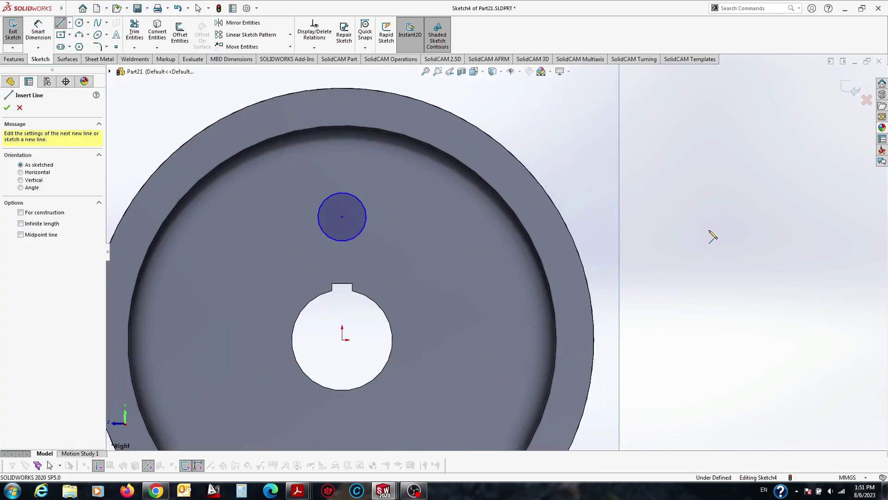
key("Escape")
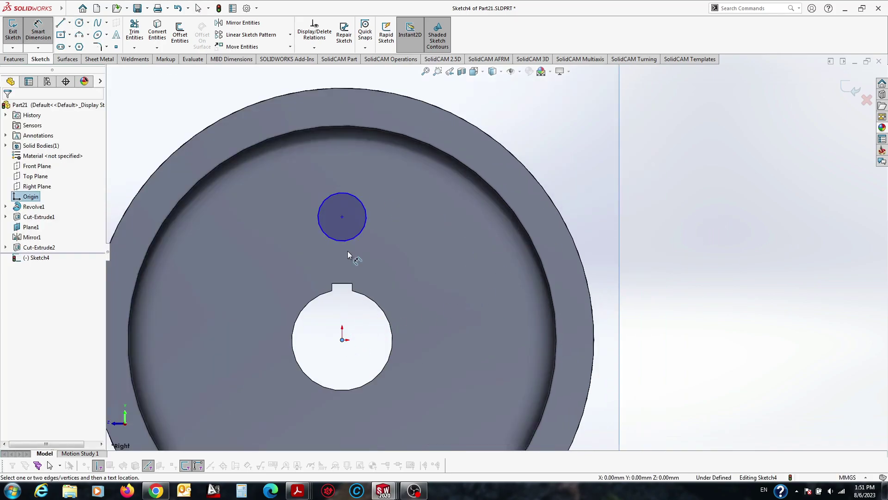
Step: Dimension the circle Ø40 at 100 mm from the origin, aligned vertically above it
left_click(341, 217)
left_click(694, 259)
type("100")
key("Return")
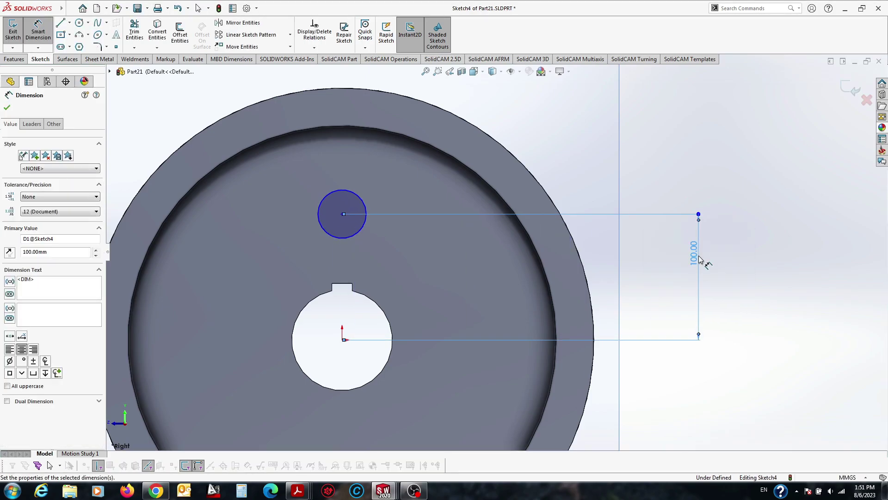
left_click(365, 208)
left_click(726, 148)
type("40")
key("Return")
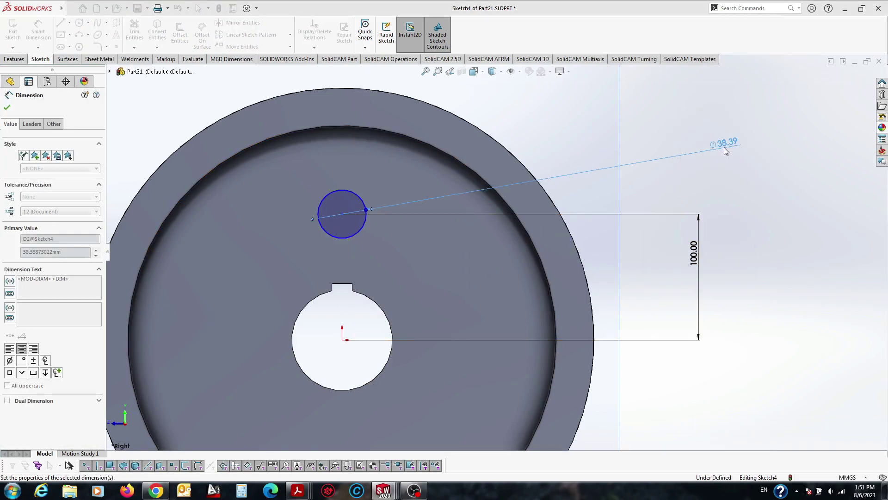
key("Escape")
left_click_drag(342, 214, 396, 237)
left_click(342, 339, "ctrl")
left_click(382, 296)
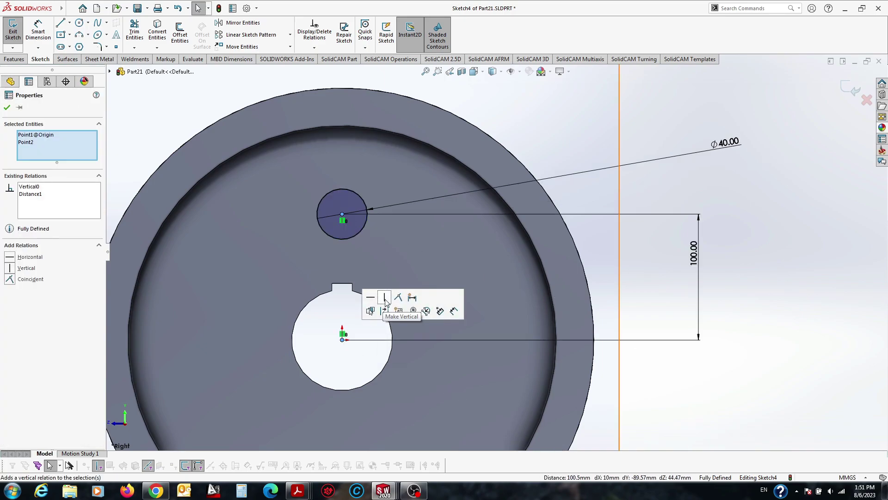
Step: Extrude-cut the 40 mm hole Through All in both directions
left_click(14, 59)
left_click(55, 180)
left_click(51, 196)
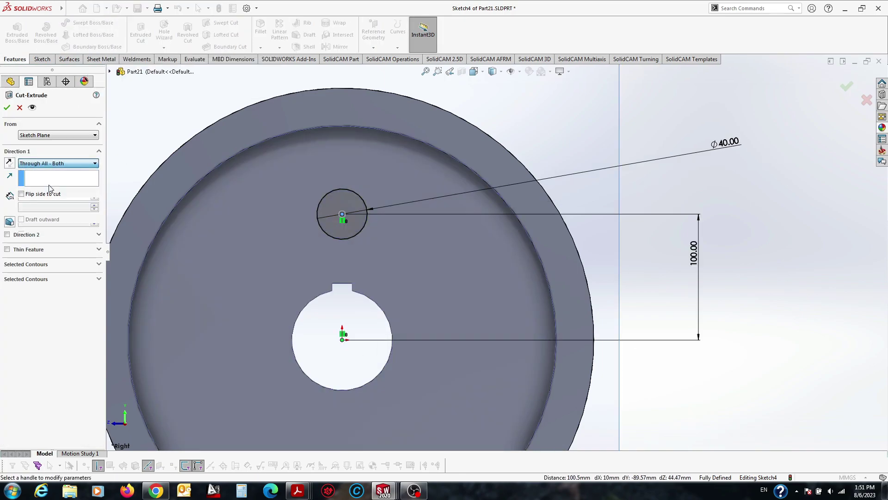
left_click(8, 246)
left_click(7, 107)
middle_click_drag(548, 220, 572, 264)
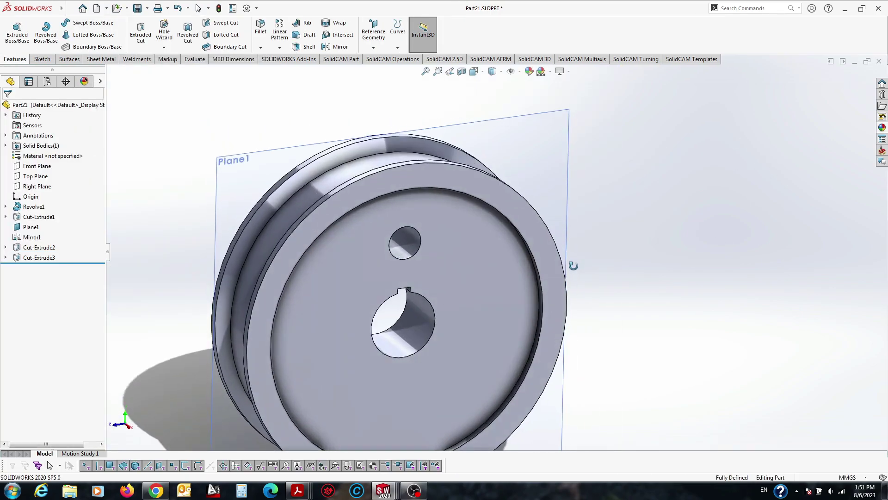
left_click(280, 47)
Step: Circular-pattern the 40 mm hole 7 times around the pulley's circular edge
left_click(301, 73)
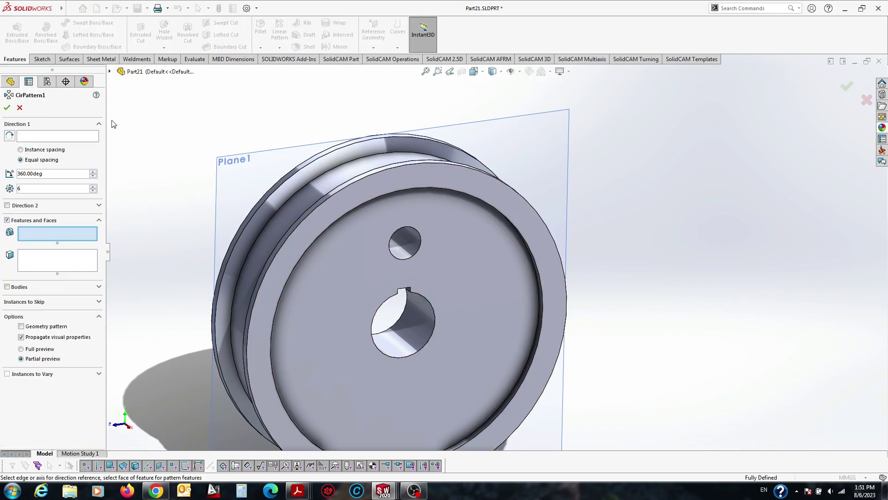
left_click(483, 199)
left_click(400, 240)
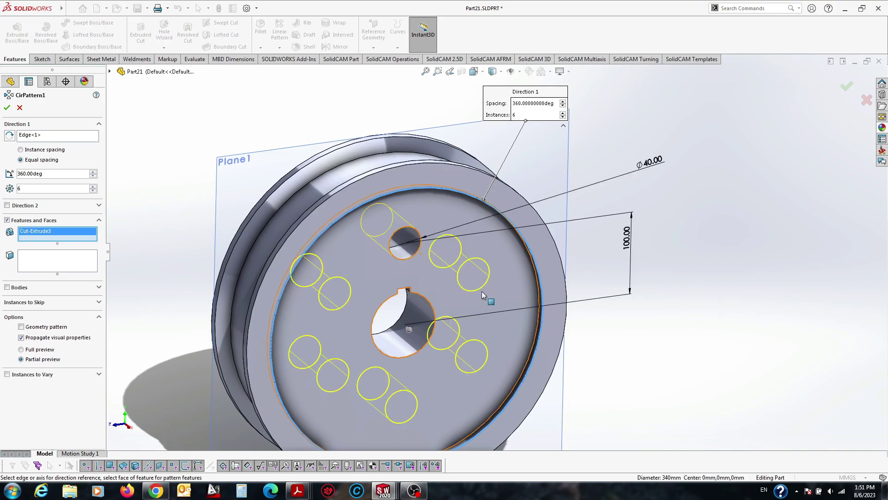
middle_click_drag(482, 291, 331, 232)
left_click(93, 187)
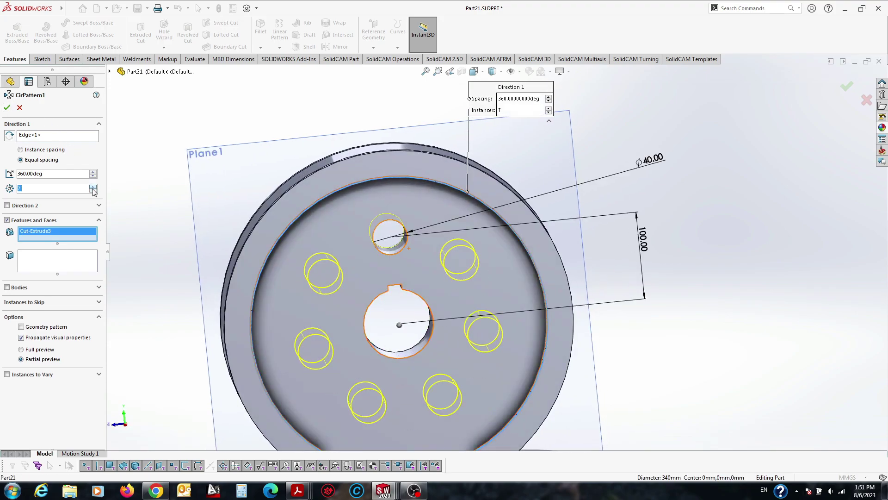
left_click(7, 107)
scroll(398, 277, "up", 5)
middle_click_drag(439, 259, 547, 251)
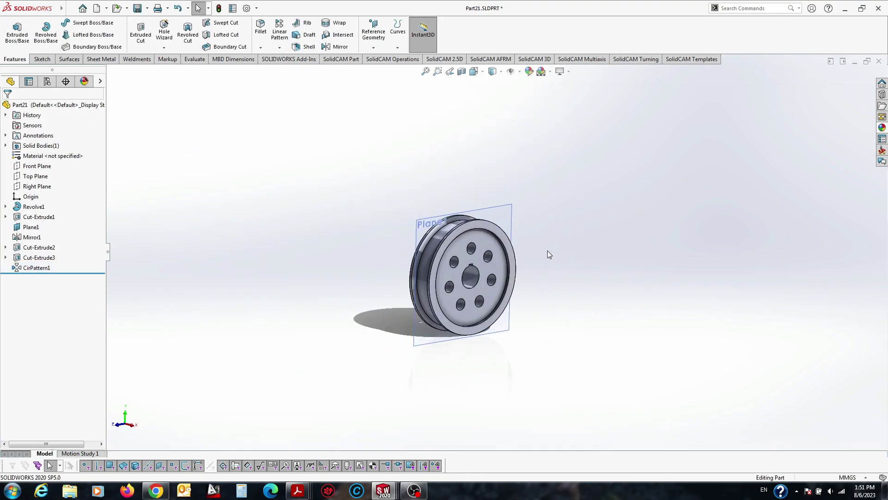
scroll(440, 286, "down", 3)
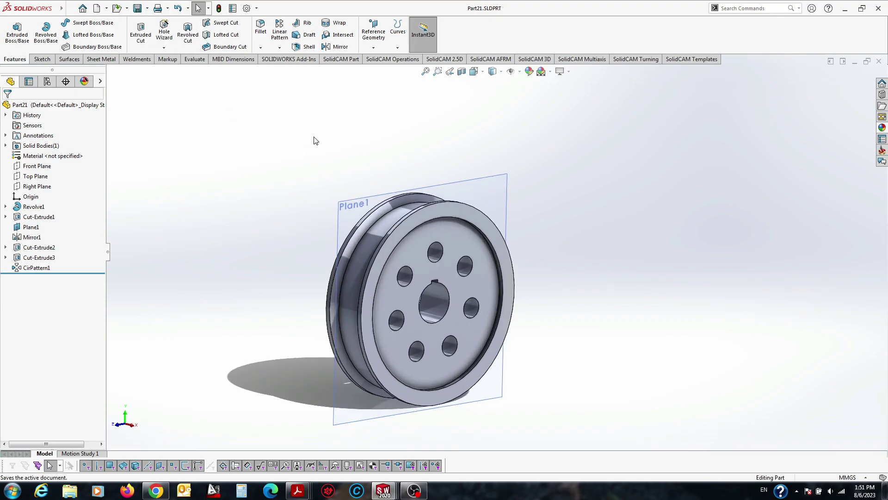
Step: In a new part, sketch a horizontal line from the origin on the Front Plane
left_click(74, 8)
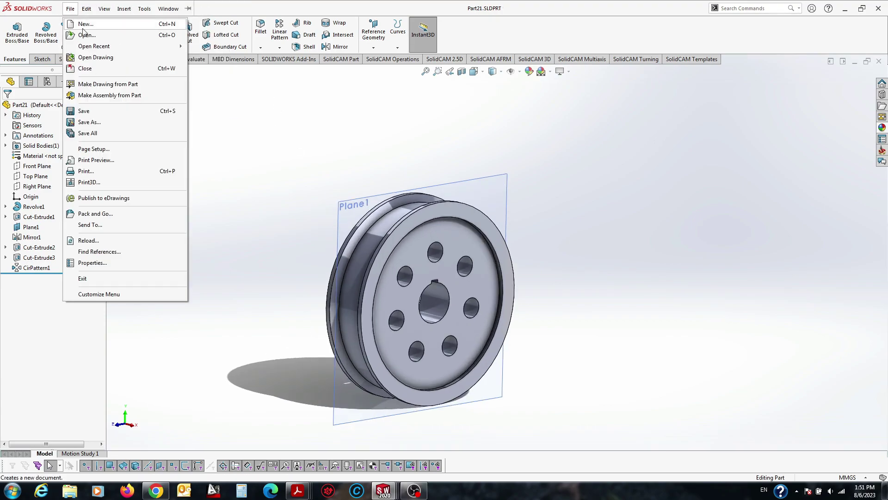
double_click(231, 226)
left_click(42, 58)
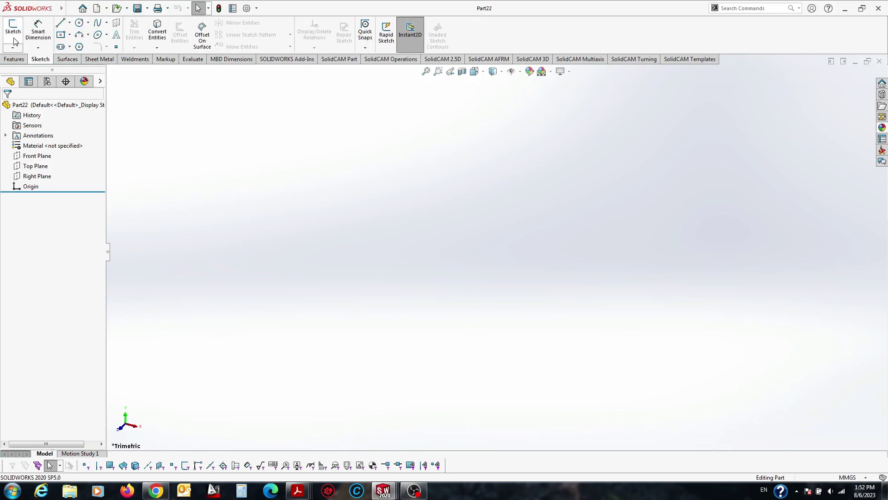
left_click(60, 22)
left_click(423, 151)
left_click(496, 252)
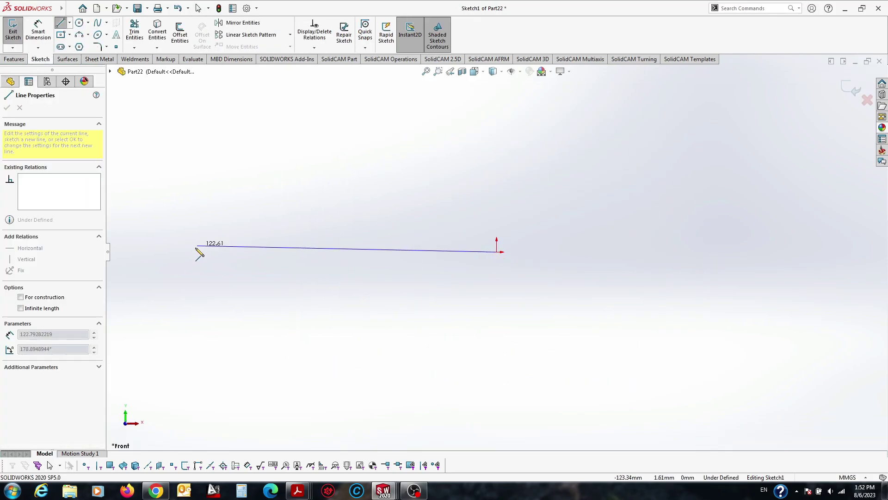
left_click(194, 252)
key("Escape")
Step: Convert the line to construction geometry and save the part as Part22
left_click(407, 251)
left_click(450, 215)
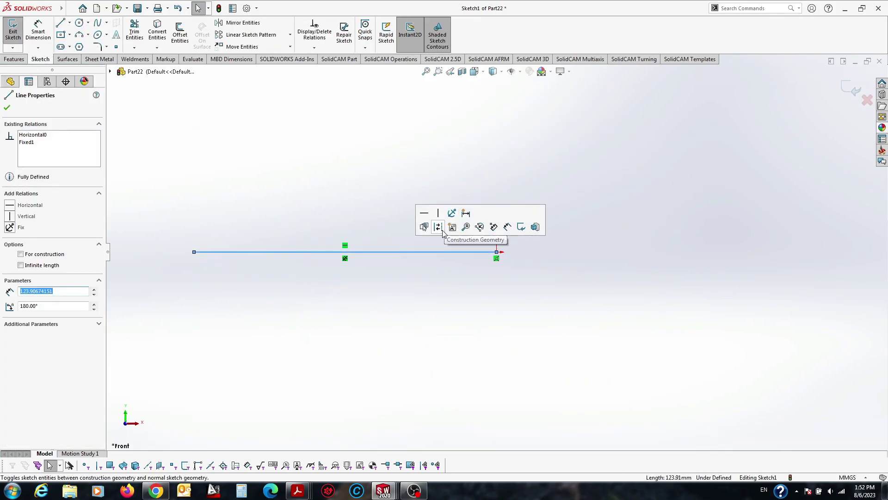
left_click(137, 8)
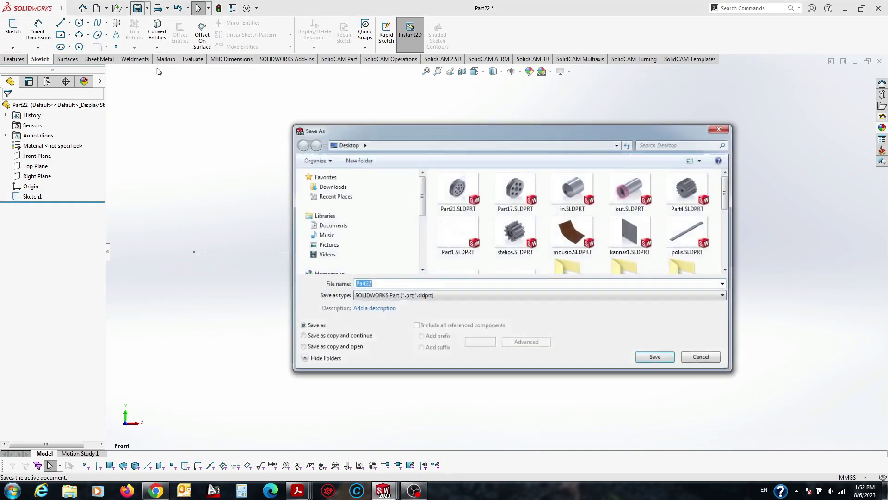
left_click(655, 357)
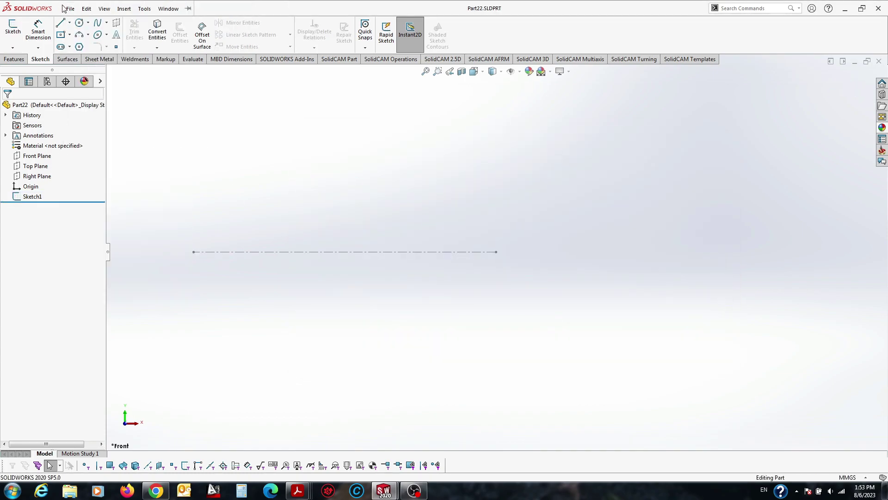
left_click(72, 8)
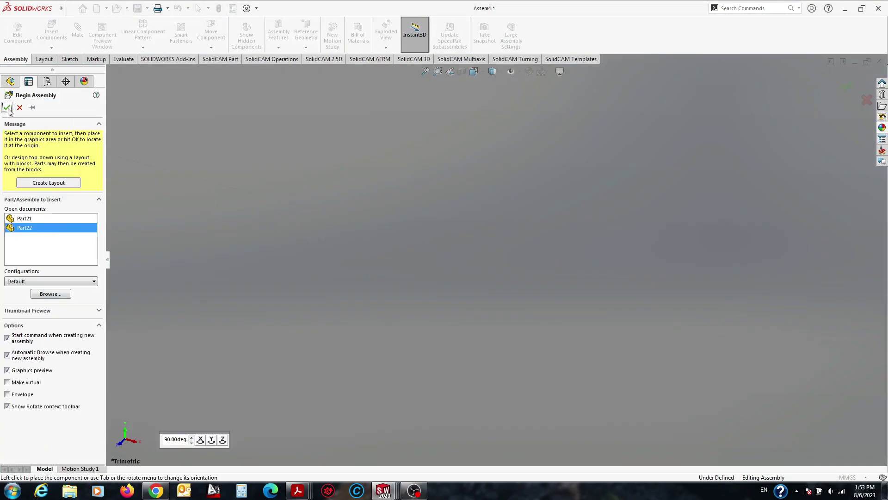
Step: Fix Part22 at the assembly origin and insert the Part21 pulley
left_click(7, 108)
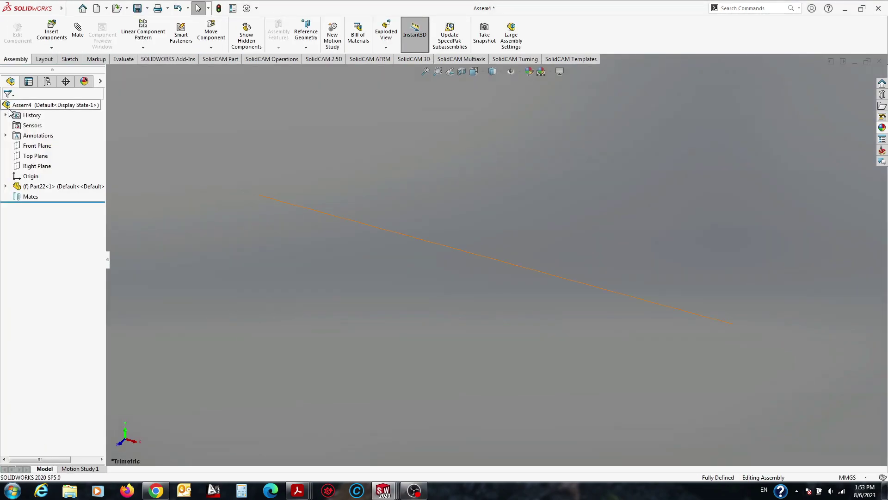
left_click(51, 32)
left_click(24, 209)
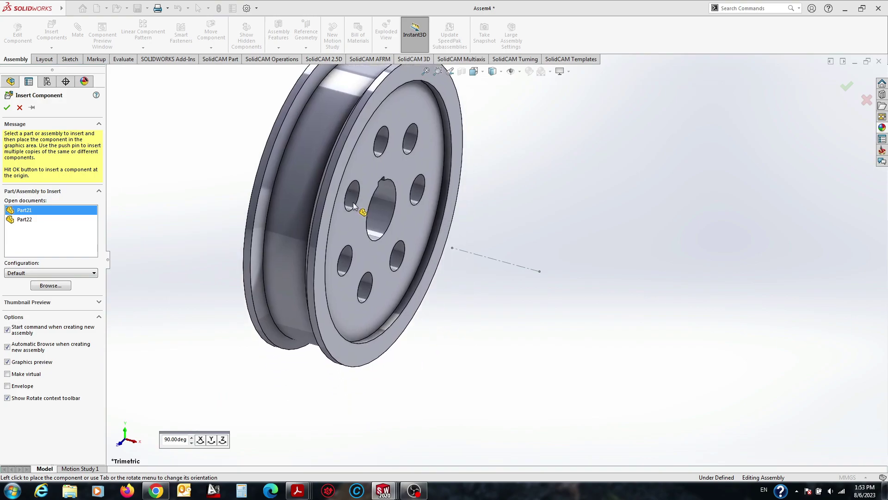
left_click(353, 204)
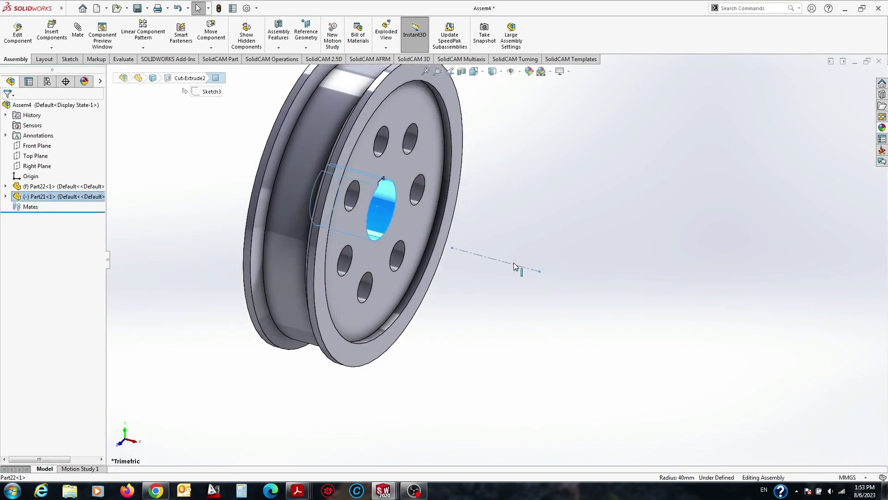
Step: Mate the pulley bore concentric with the Part22 construction line
left_click(584, 254)
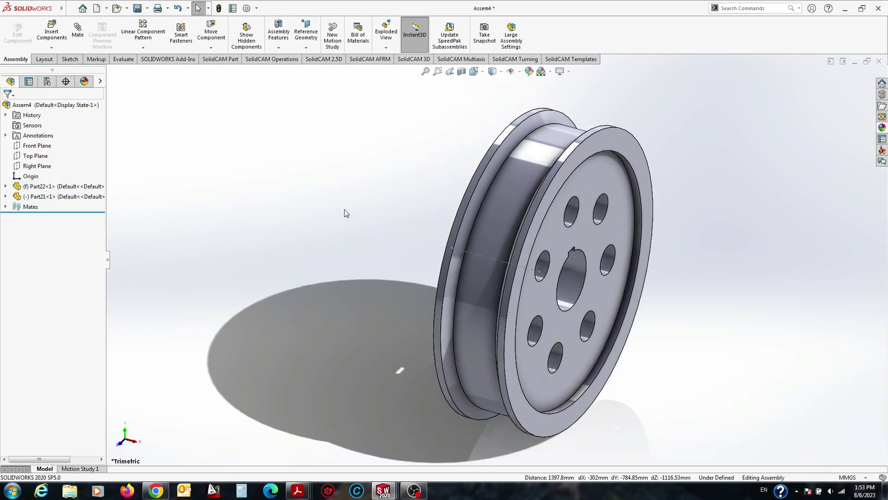
left_click(597, 252)
left_click(542, 273)
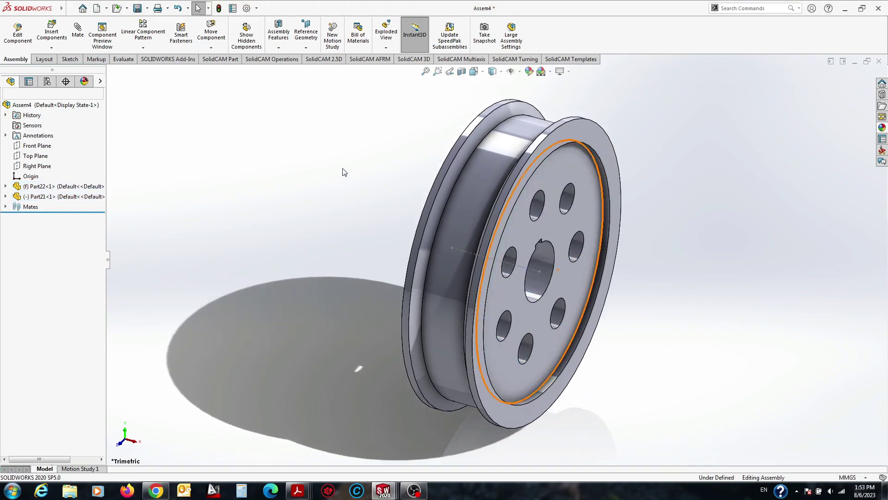
left_click(569, 156)
left_click(643, 298)
scroll(495, 261, "up", 5)
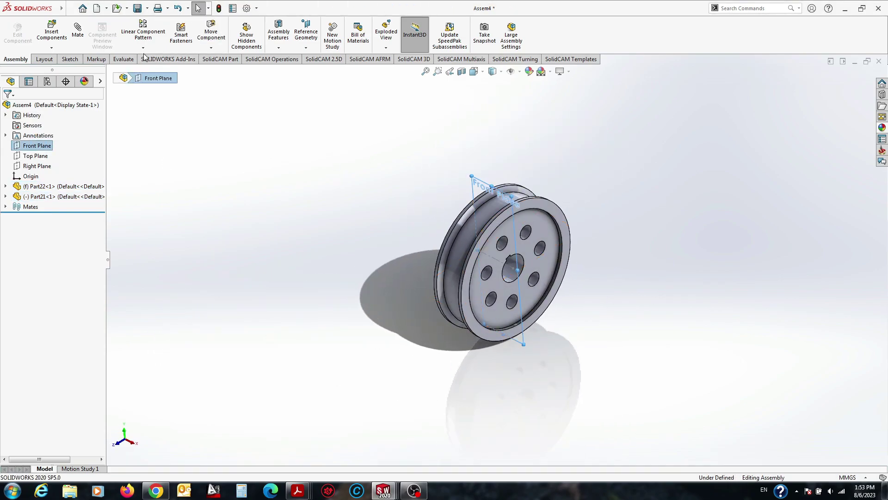
Step: Create a linear component pattern of Part22 with 4 instances
left_click(143, 33)
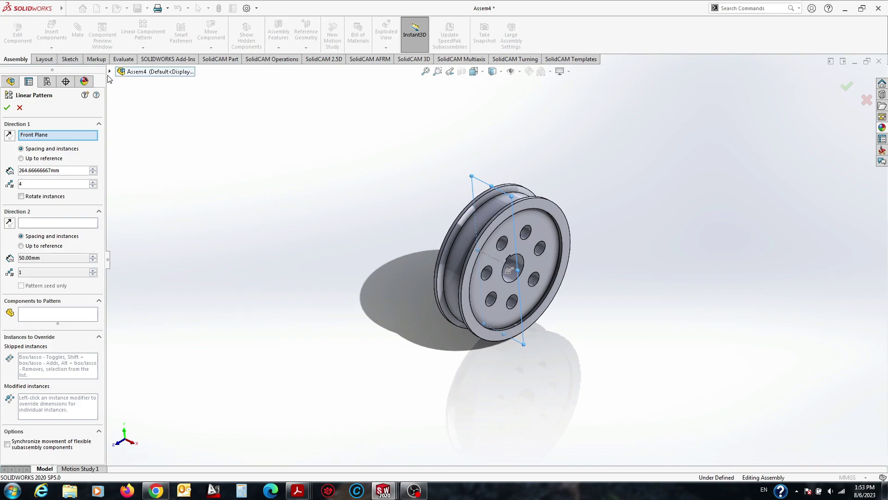
left_click(110, 72)
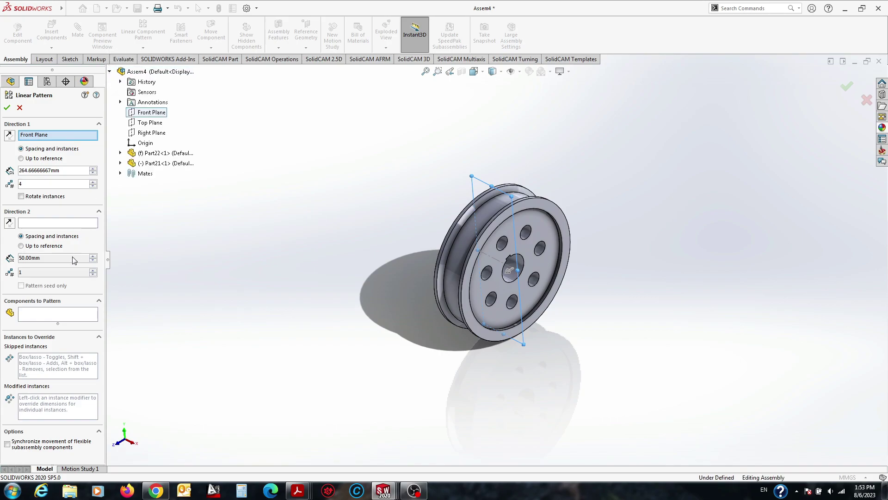
left_click(169, 154)
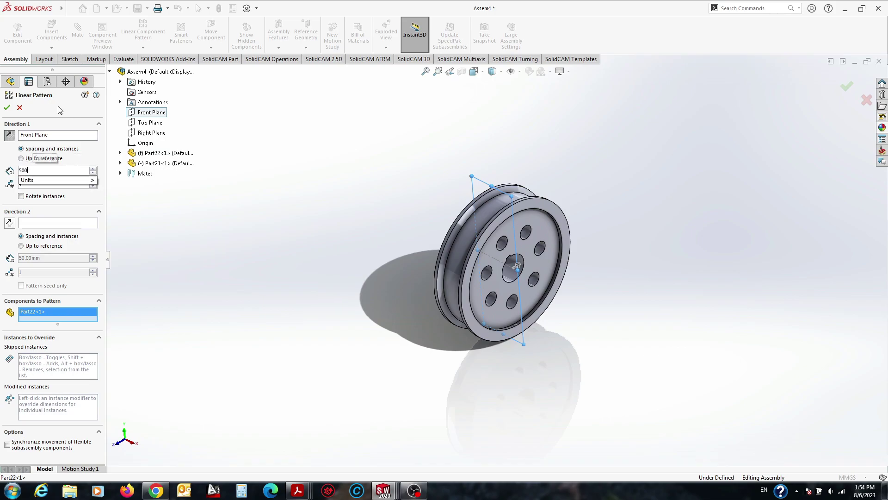
scroll(688, 248, "up", 2)
scroll(688, 248, "down", 3)
scroll(688, 248, "down", 5)
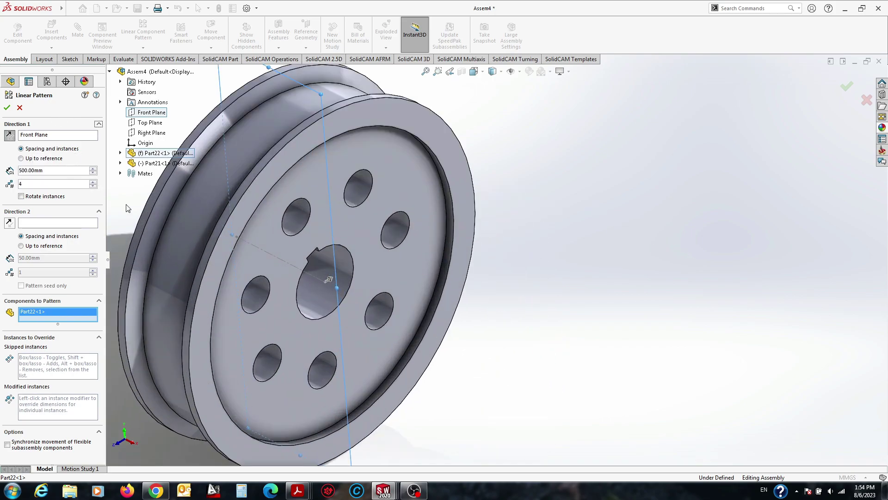
key("Return")
scroll(577, 228, "up", 3)
scroll(577, 228, "down", 1)
Step: Edit the linear pattern spacing to 750 mm and place a second pulley copy
right_click(24, 216)
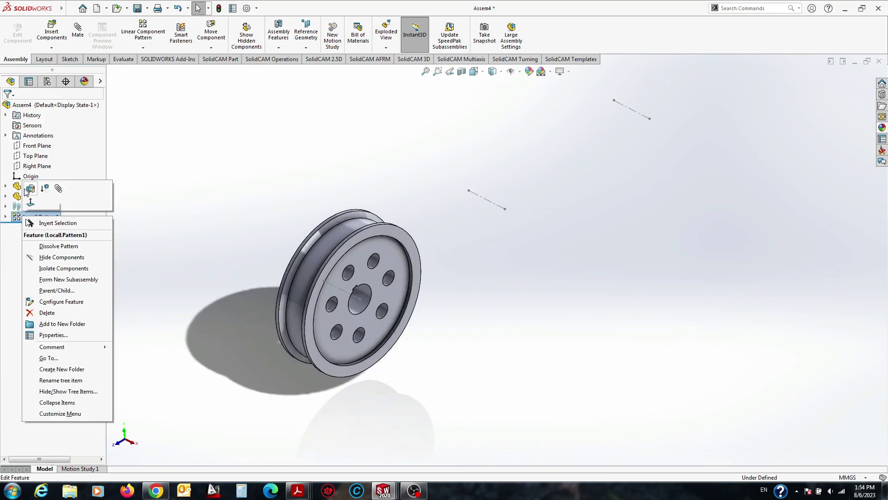
left_click(31, 194)
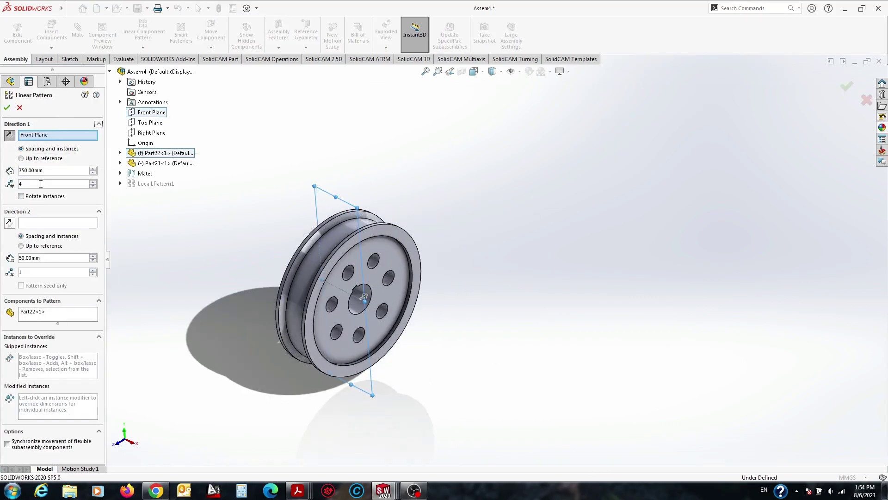
left_click(6, 108)
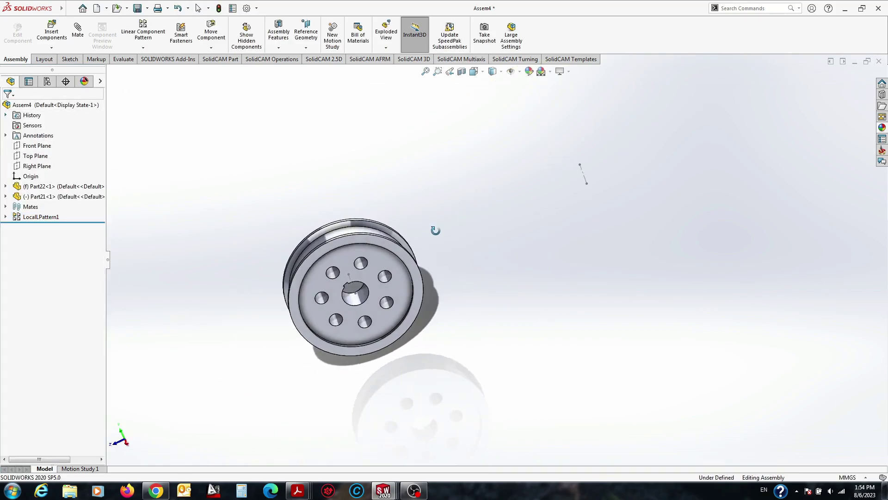
left_click_drag(415, 265, 628, 244, "ctrl")
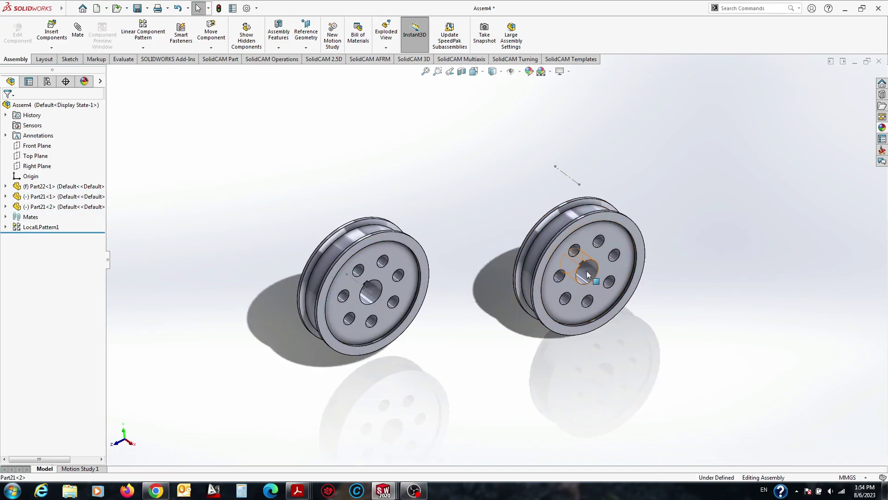
Step: Mate the right pulley's central hole concentric with its line and mate its face to position it
middle_click_drag(417, 211, 507, 235)
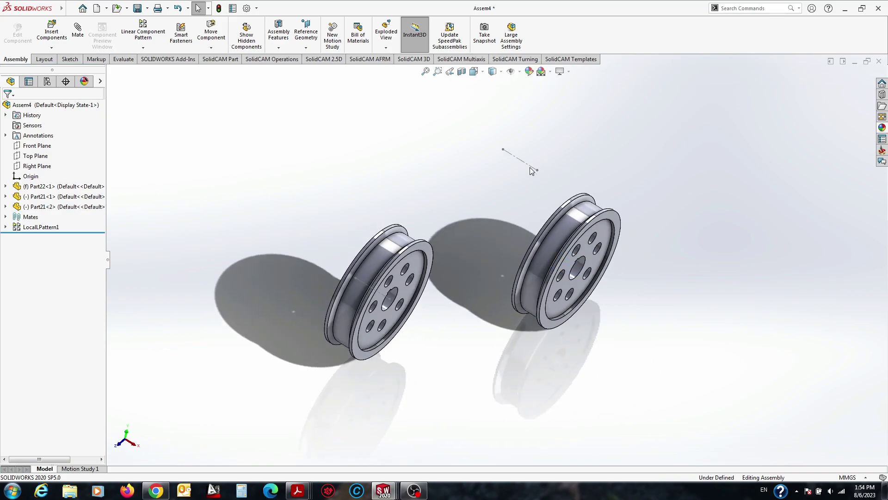
scroll(632, 234, "down", 3)
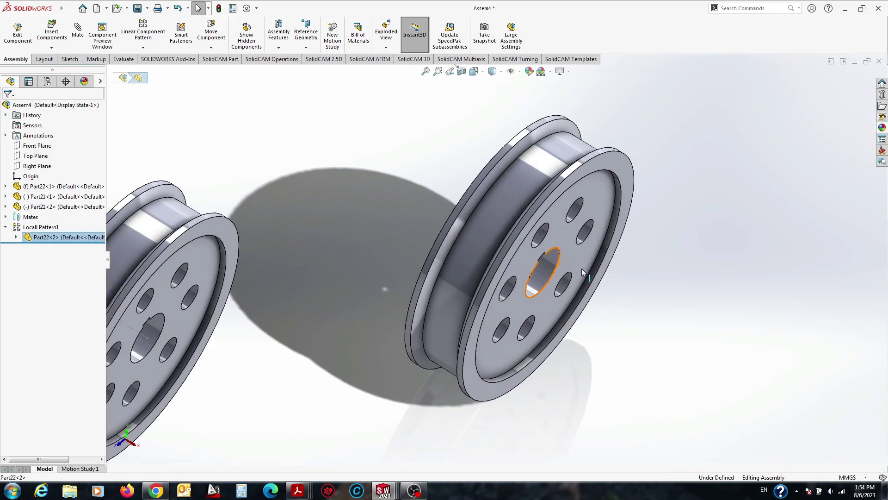
left_click(548, 268)
key("Escape")
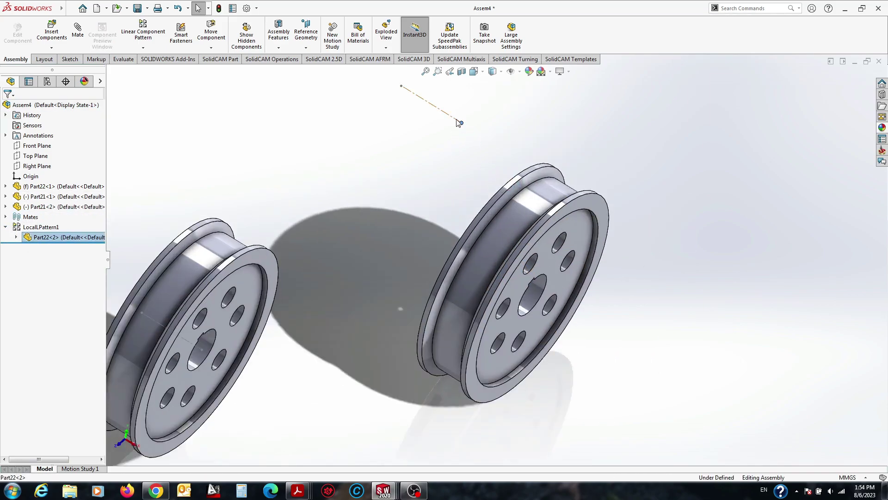
left_click(532, 289)
left_click(603, 279)
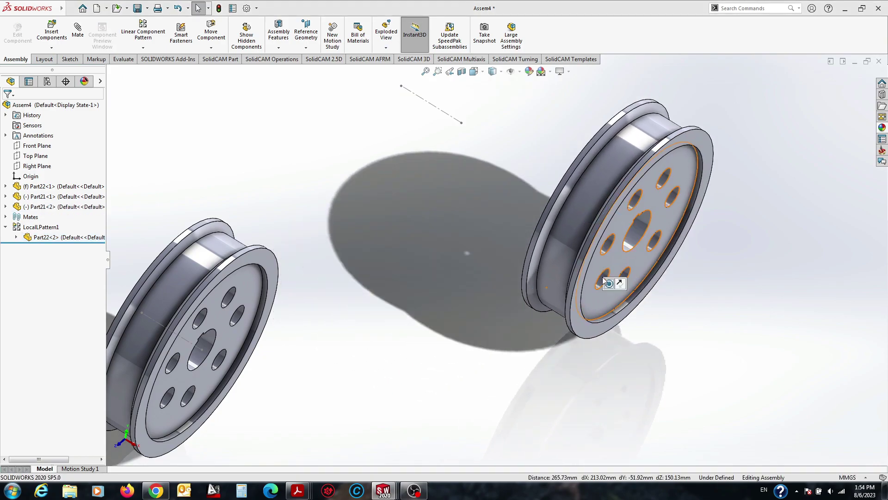
left_click(682, 206)
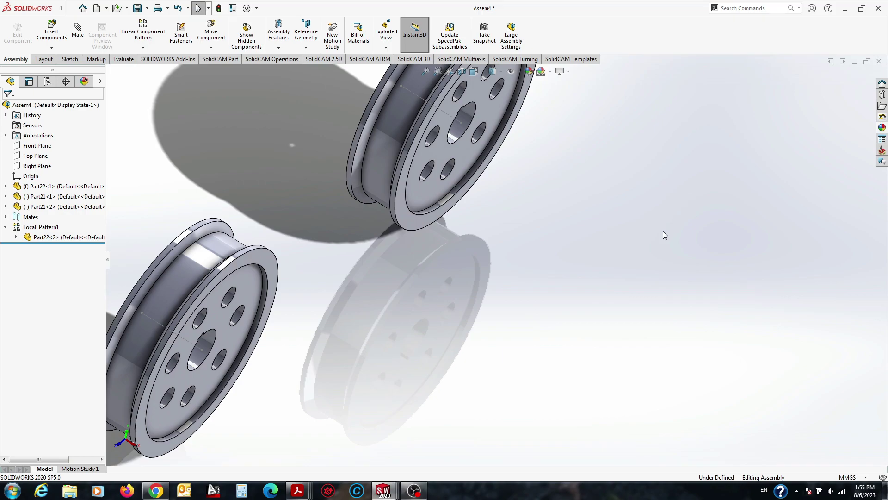
Step: Edit LocalLPattern1 to 2 instances spaced 750 mm along the Front Plane
scroll(555, 229, "up", 3)
middle_click_drag(435, 215, 407, 218)
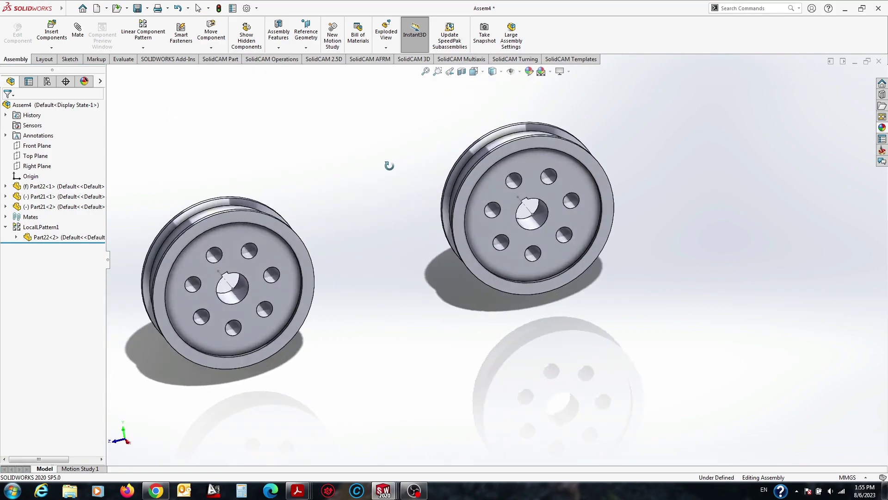
left_click(41, 227)
left_click(46, 212)
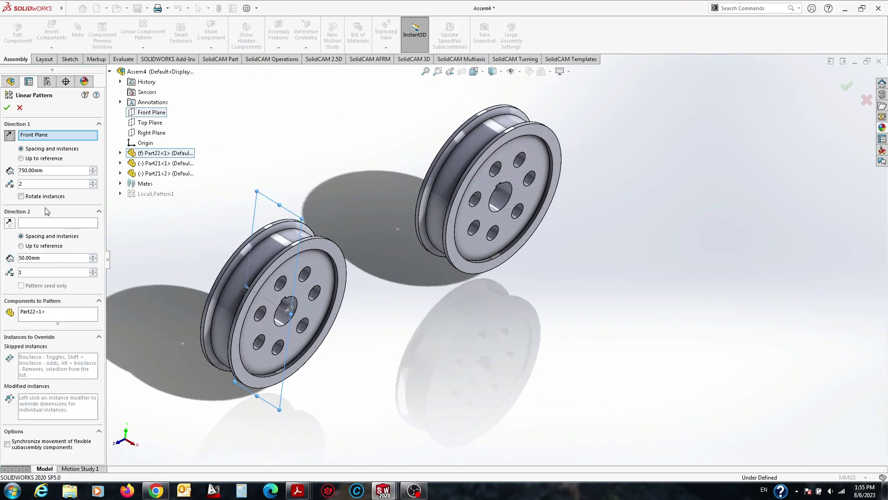
left_click(7, 107)
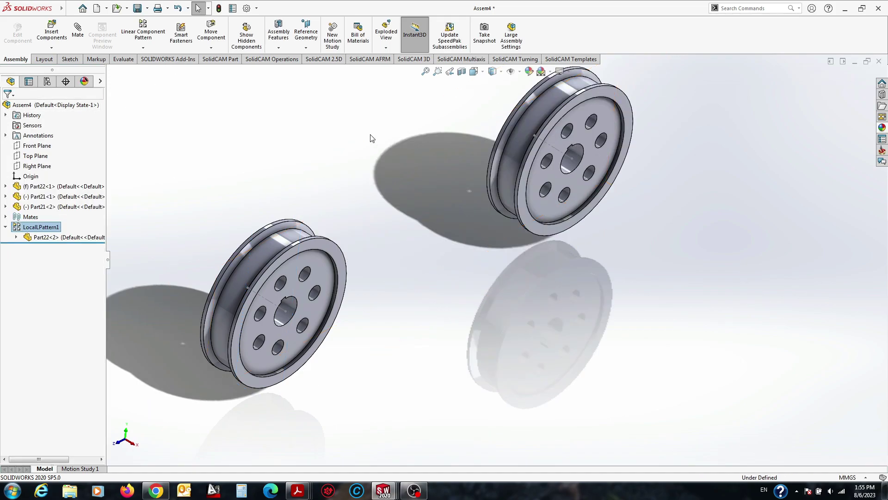
Step: Collapse the model tree and bring up the feature dropdown lists on the Assembly tab
middle_click_drag(369, 139, 539, 206)
left_click(536, 138)
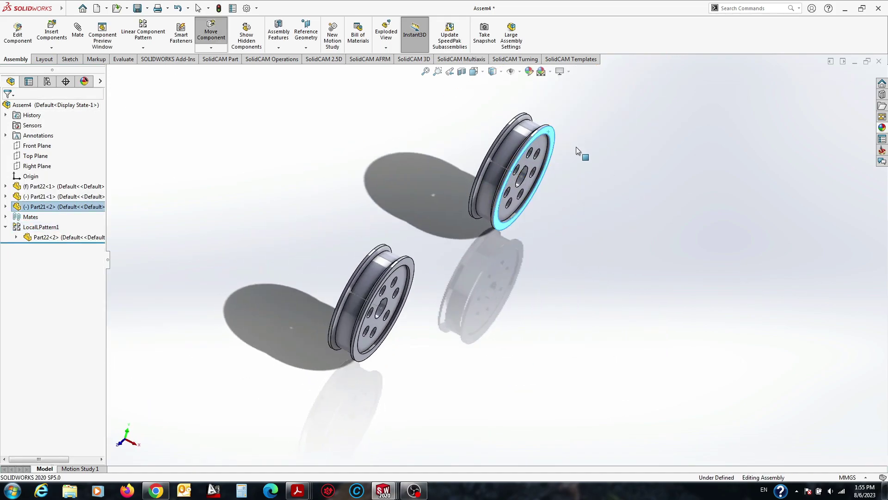
left_click(576, 146)
right_click(92, 133)
left_click(124, 140)
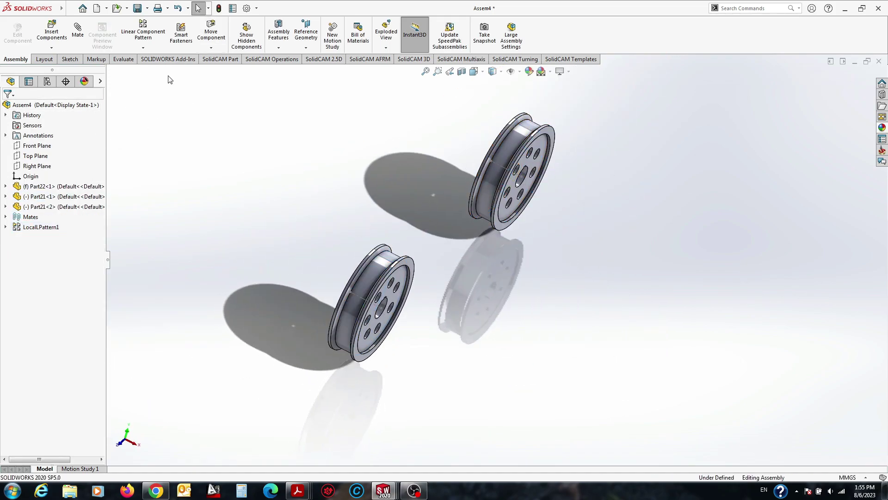
left_click(306, 47)
Step: Create a Belt/Chain around both pulley groove faces as a separate belt part, saving the assembly
left_click(279, 47)
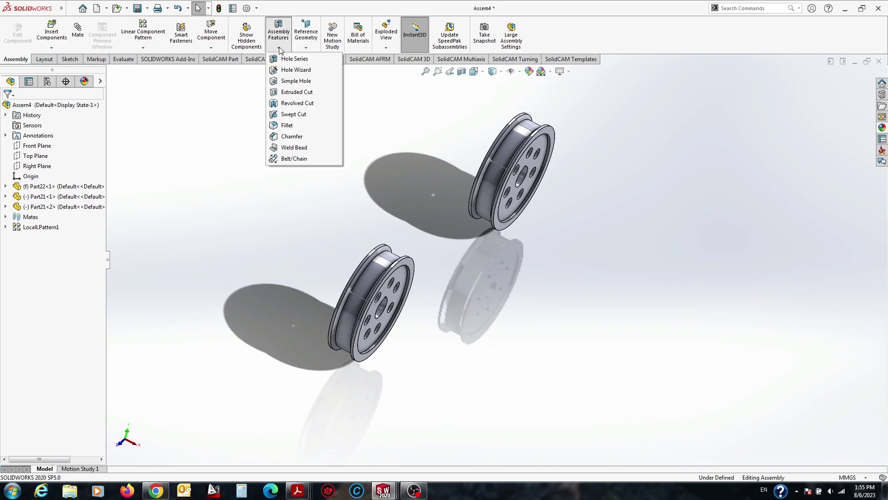
left_click(292, 161)
left_click(378, 277)
left_click(525, 146)
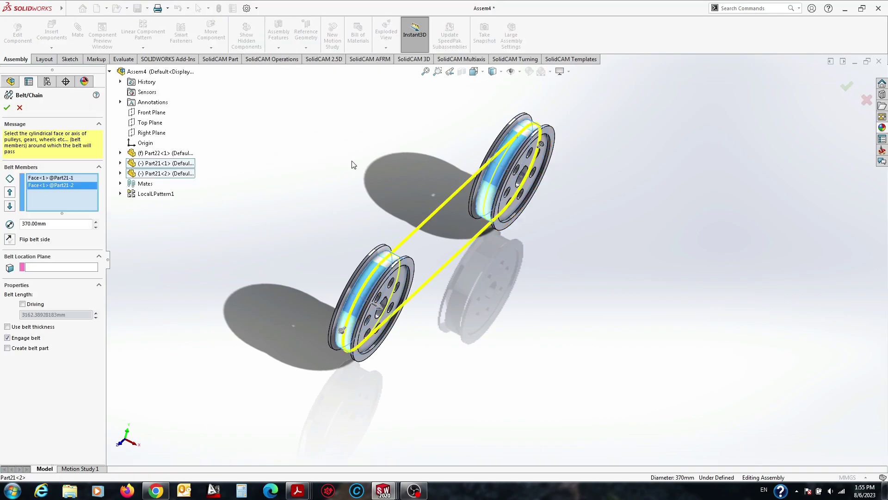
left_click(7, 107)
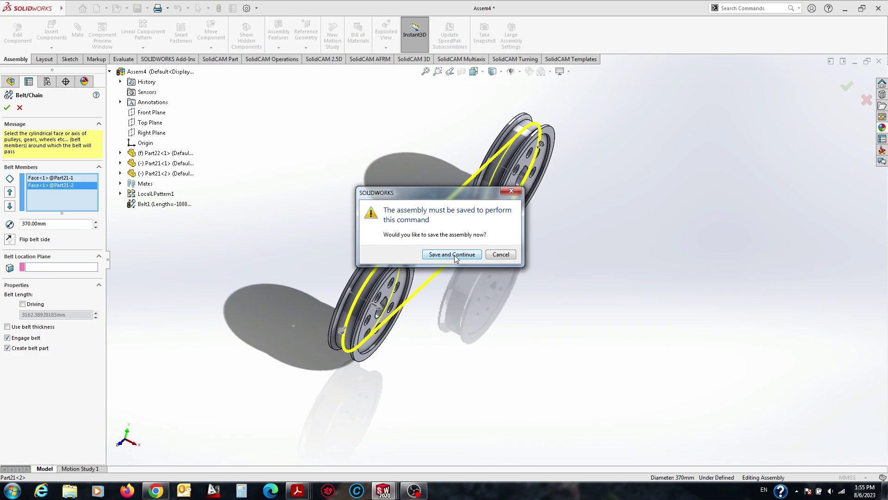
left_click(438, 254)
left_click(657, 360)
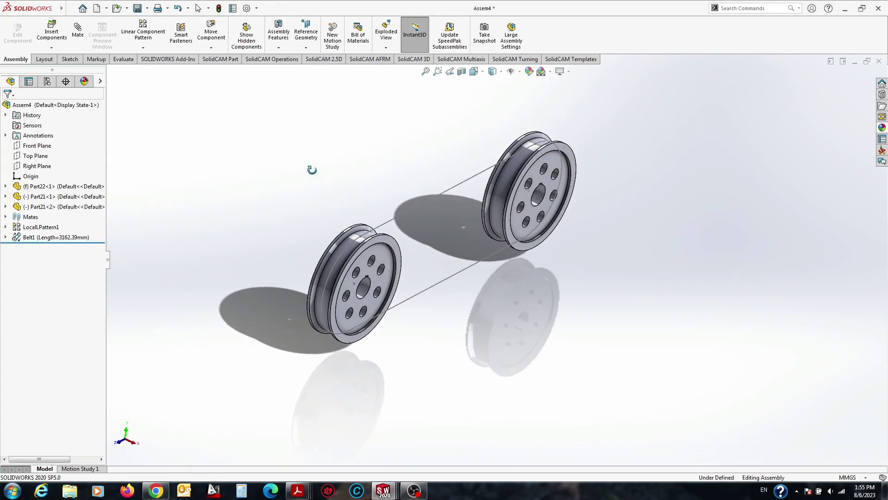
Step: Open the new Belt1 belt part for in-context editing
left_click(6, 237)
right_click(46, 259)
left_click(52, 164)
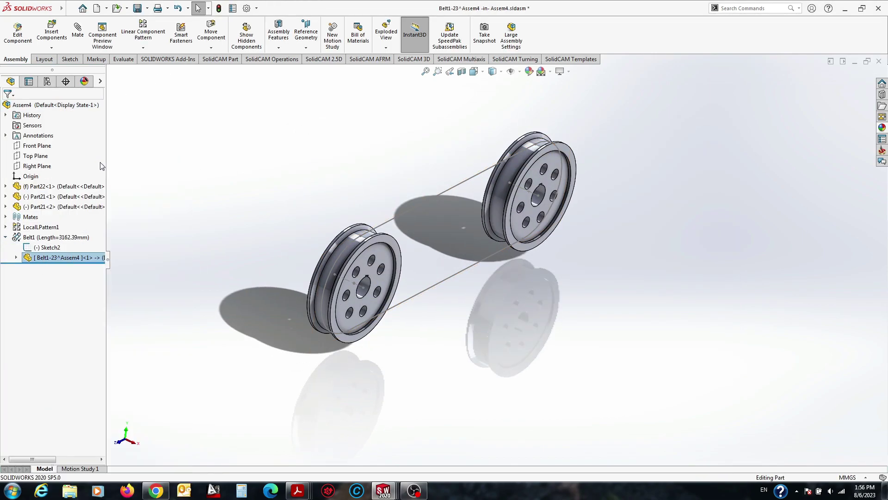
scroll(402, 241, "up", 3)
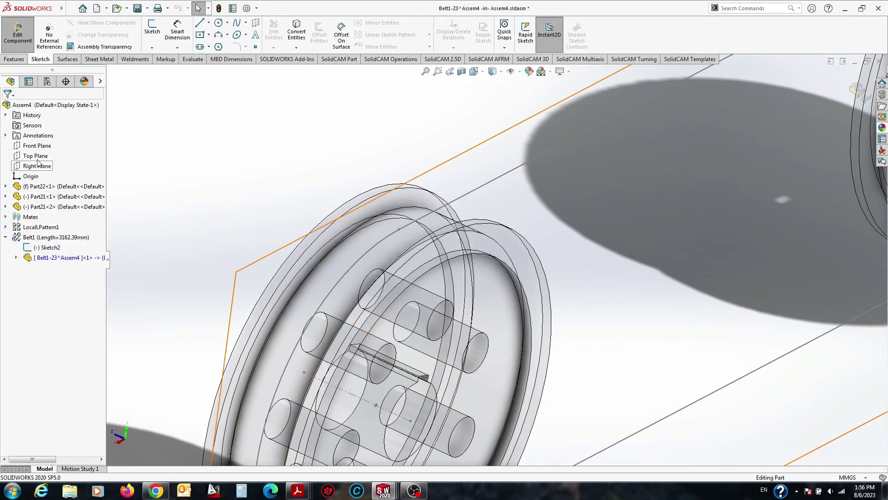
Step: Sketch on the Front Plane, converting the pulley groove faces into intersection curves
left_click(37, 145)
left_click(153, 26)
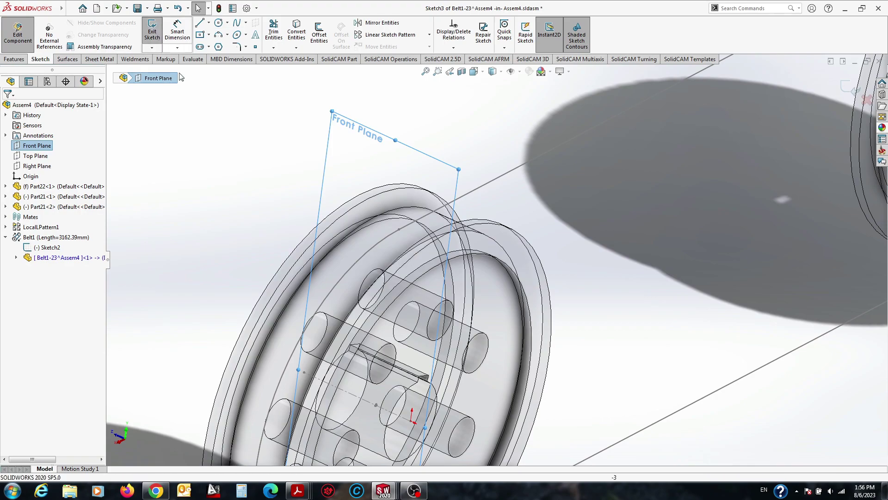
left_click(296, 48)
left_click(306, 81)
left_click(395, 215)
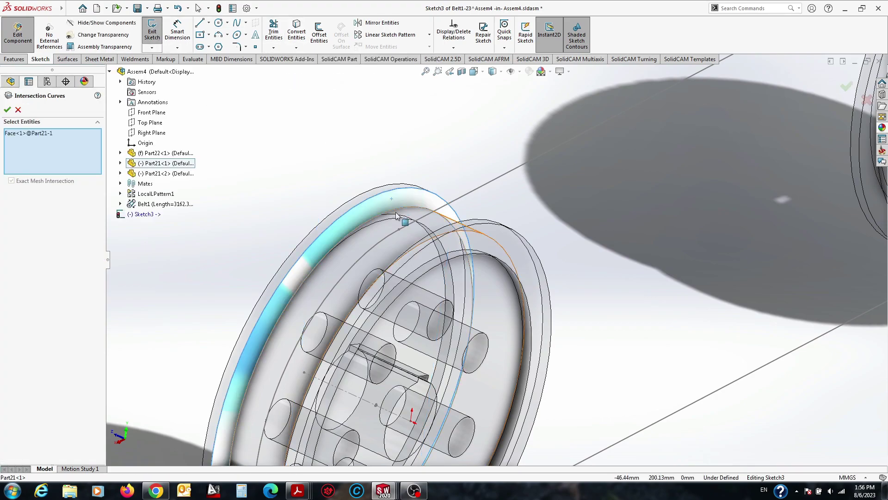
middle_click_drag(397, 218, 419, 222)
right_click(419, 222)
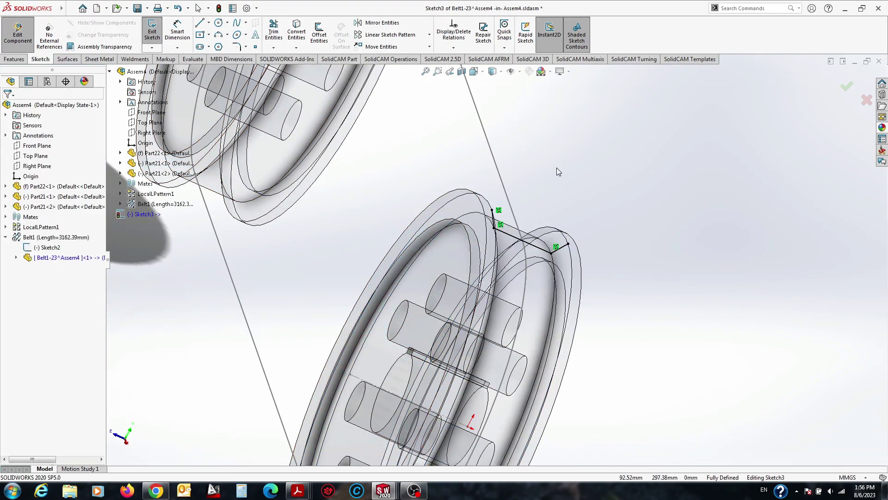
Step: Close the groove cross-section with a straight line and exit the sketch toward a sweep
key("l")
left_click_drag(492, 210, 568, 242)
key("Escape")
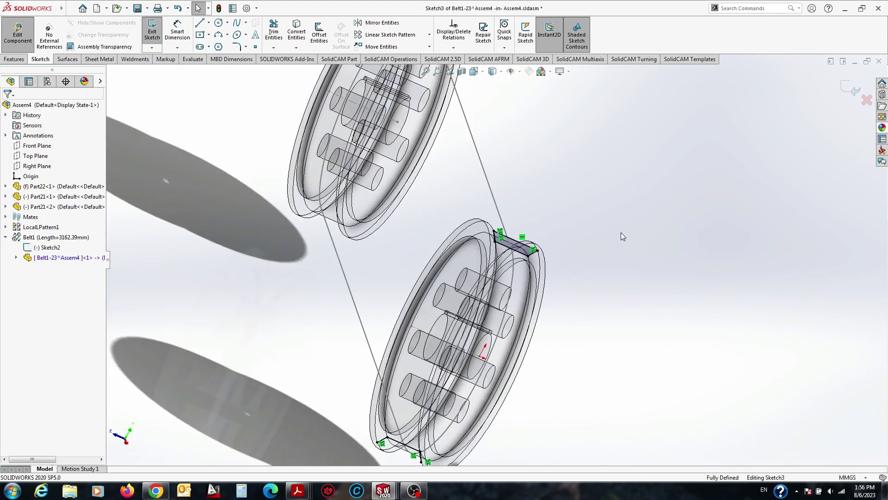
middle_click_drag(621, 233, 214, 60)
left_click(231, 22)
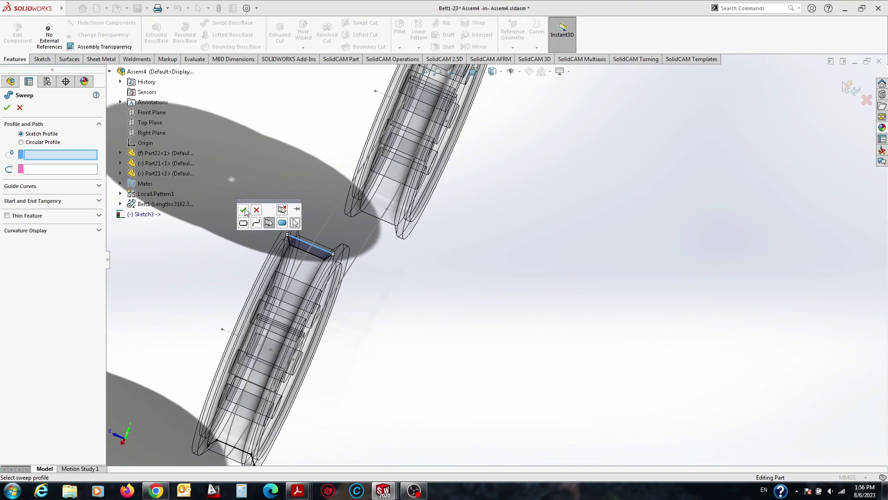
Step: Cancel the failed sweep and re-enter editing of the belt part
left_click(243, 210)
left_click(504, 260)
left_click(19, 108)
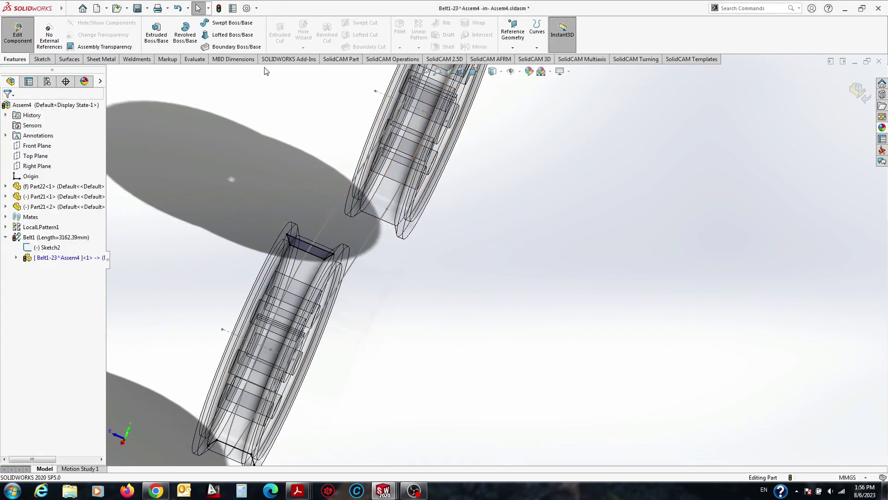
left_click(42, 58)
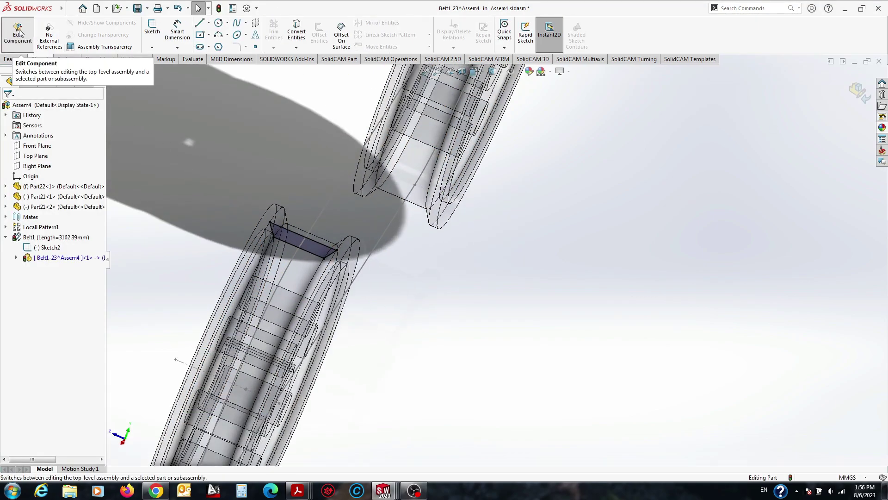
left_click(18, 32)
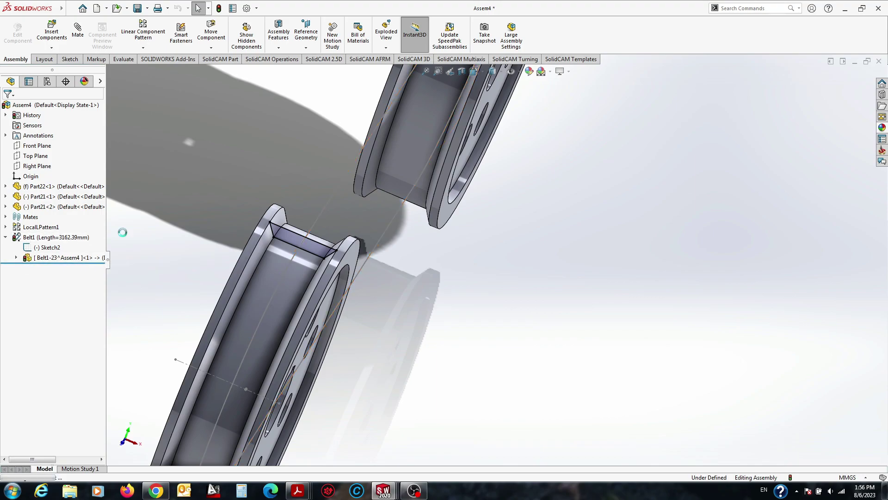
left_click(50, 258)
left_click(82, 242)
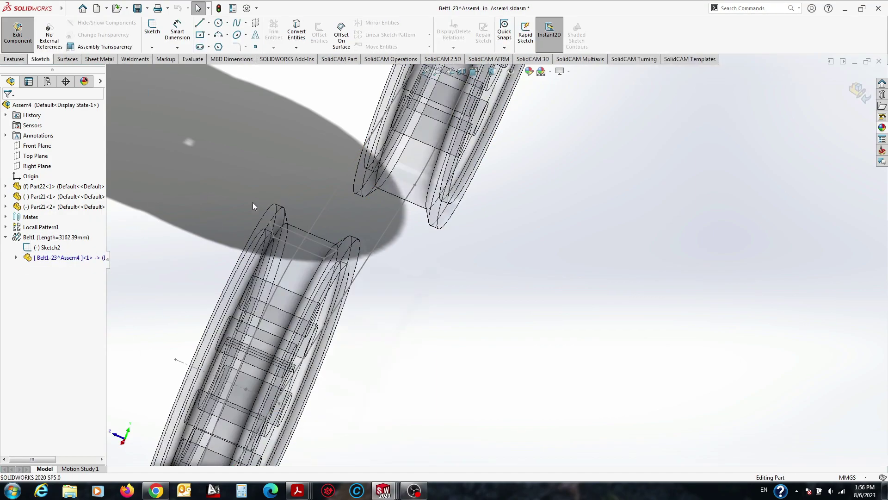
Step: Sweep the closed cross-section along Sketch2 into a solid belt, then return to the full assembly view
left_click(14, 59)
left_click(232, 22)
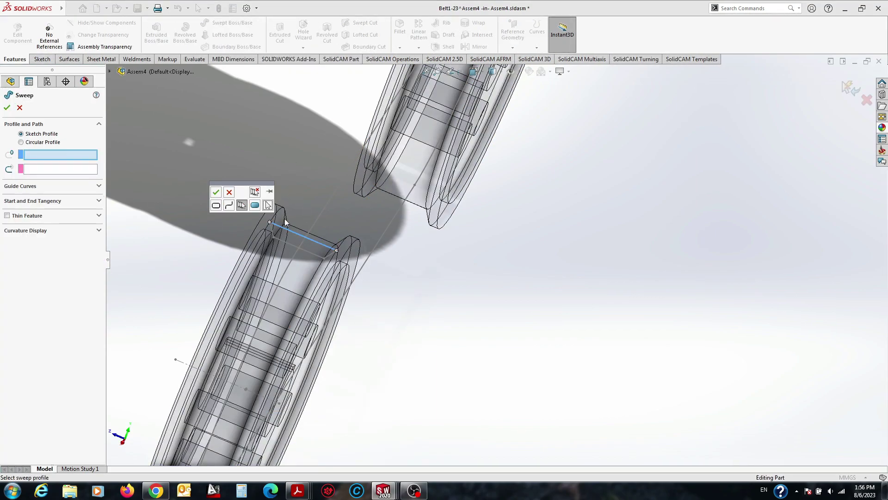
left_click(271, 232)
scroll(281, 251, "down", 3)
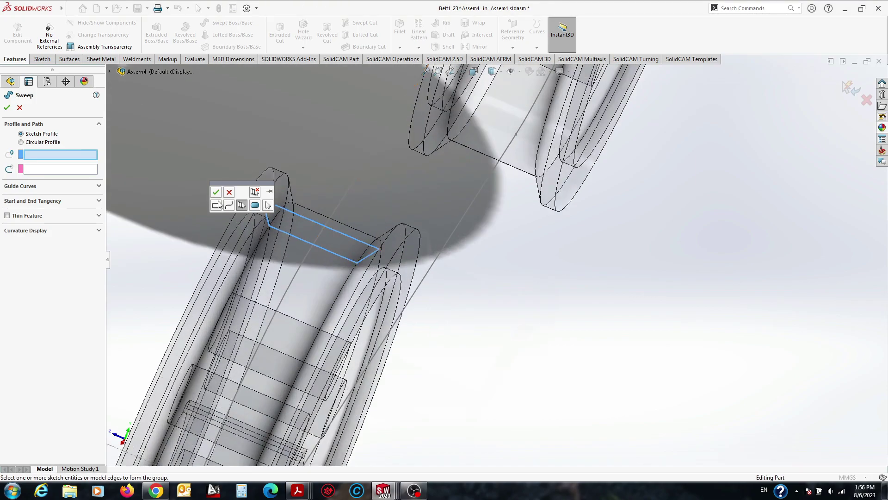
left_click(336, 206)
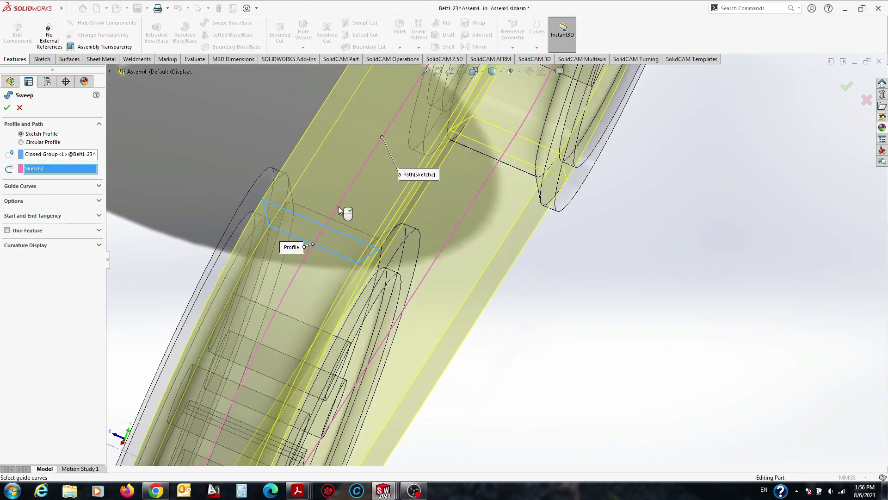
left_click(7, 108)
left_click(18, 32)
key("ctrl+7")
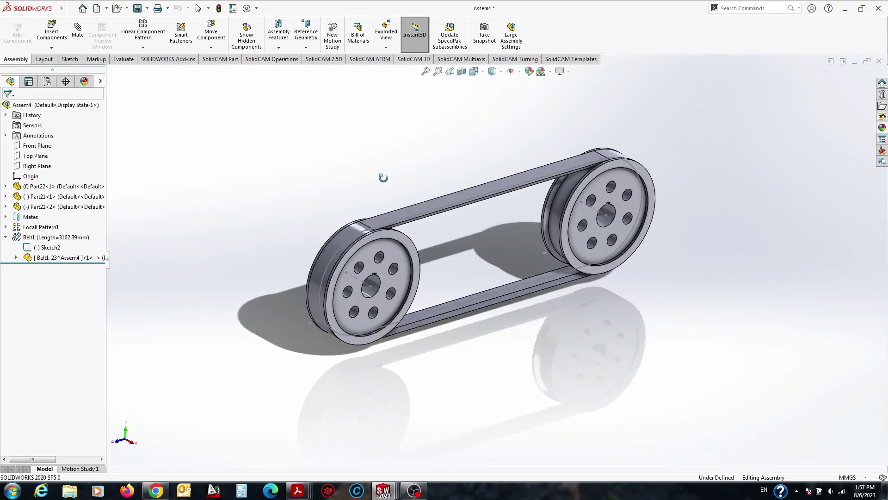
Step: Give the belt part a textured rubber appearance
scroll(646, 304, "down", 3)
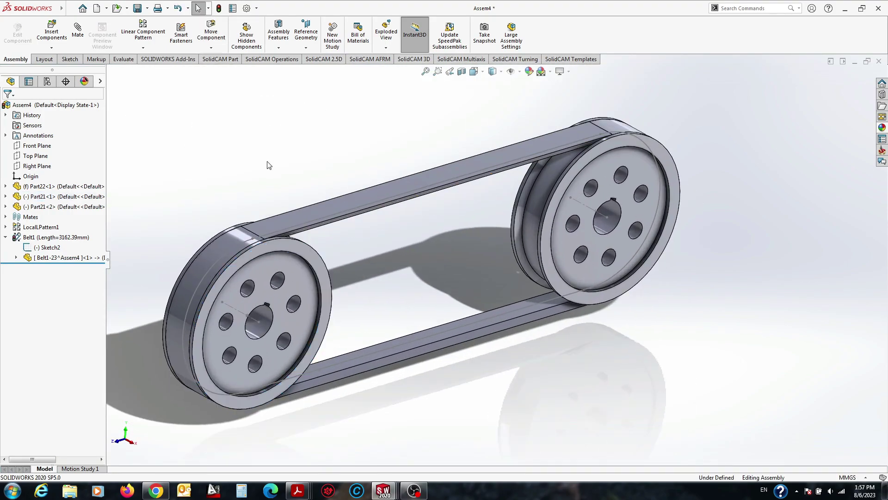
right_click(56, 259)
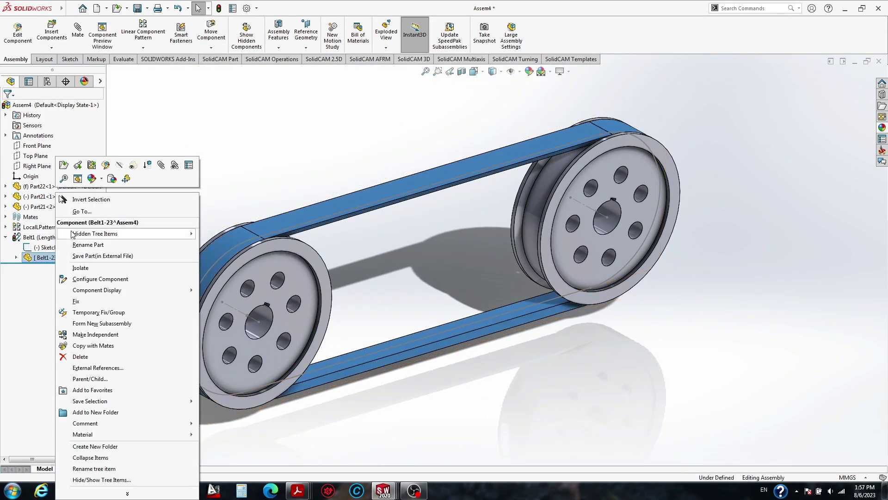
left_click(101, 180)
left_click(125, 206)
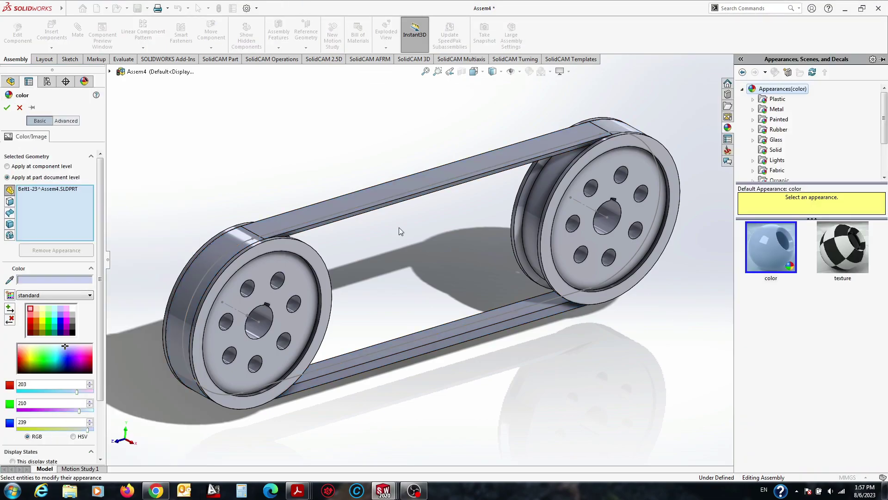
left_click(772, 130)
left_click(771, 248)
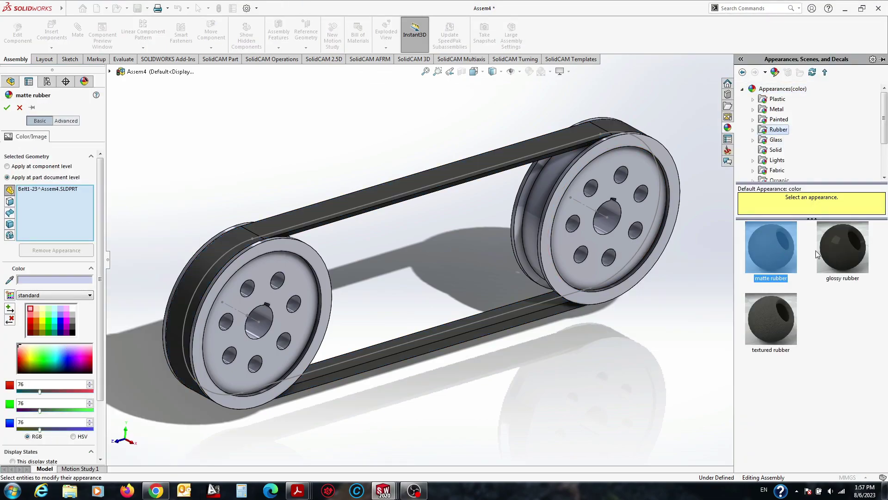
left_click(842, 247)
left_click(777, 310)
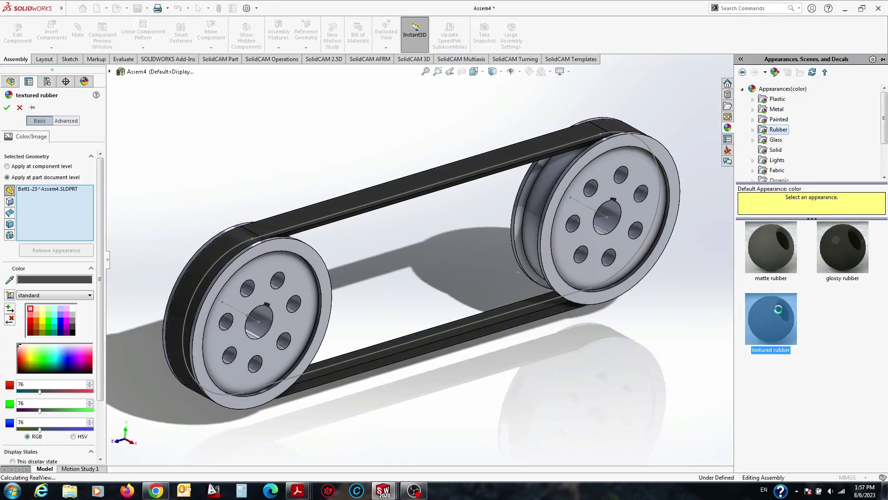
left_click(7, 107)
Step: Colour the pulleys dark red (192,0,0)
left_click(322, 267)
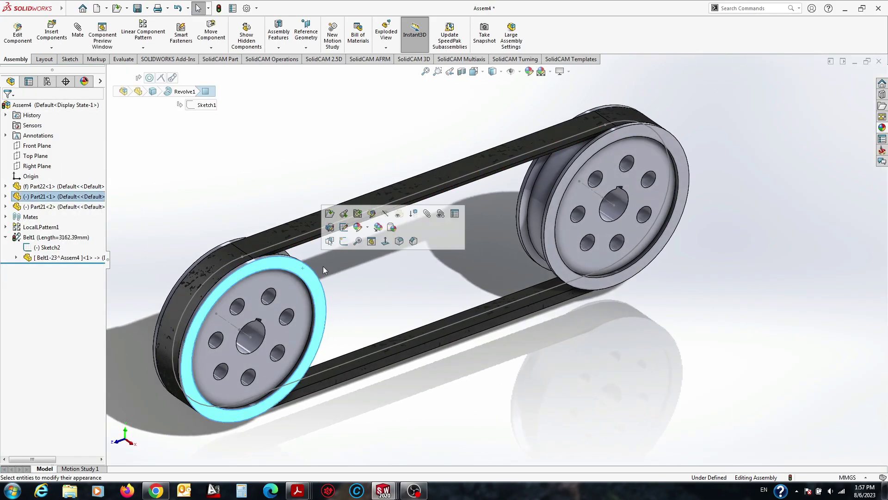
left_click(377, 230)
left_click(392, 283)
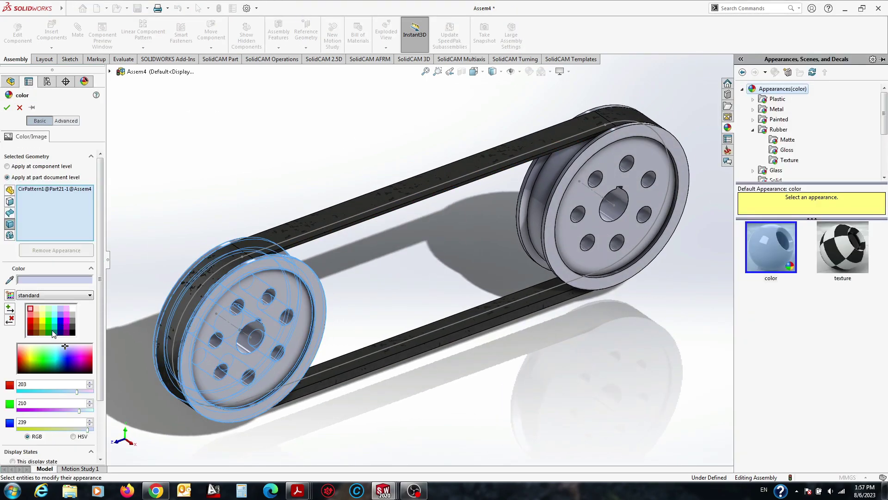
left_click(31, 330)
left_click(7, 108)
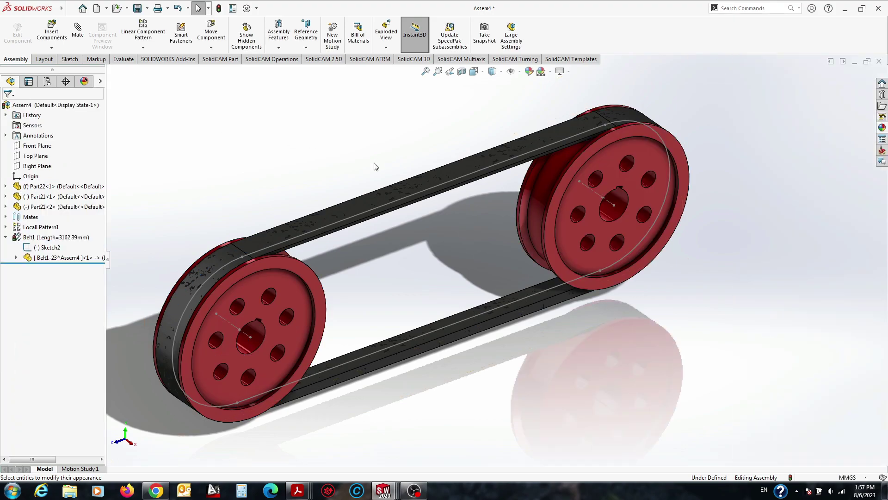
Step: Hide all sketch lines with Hide All Types and zoom in on the finished red-pulley belt assembly
left_click(511, 72)
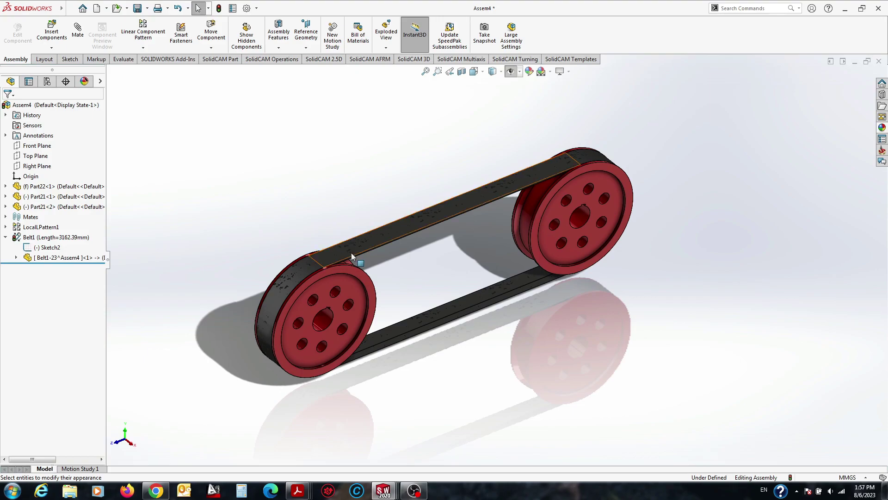
scroll(382, 262, "down", 1)
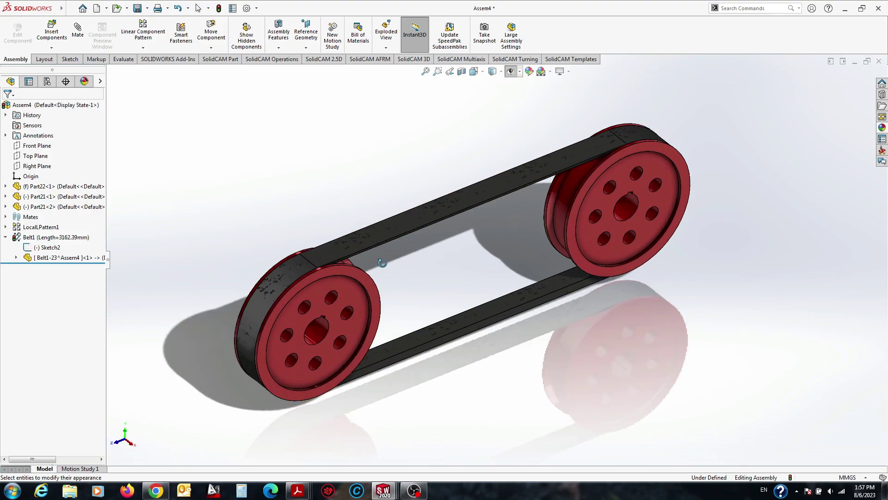
scroll(381, 254, "down", 2)
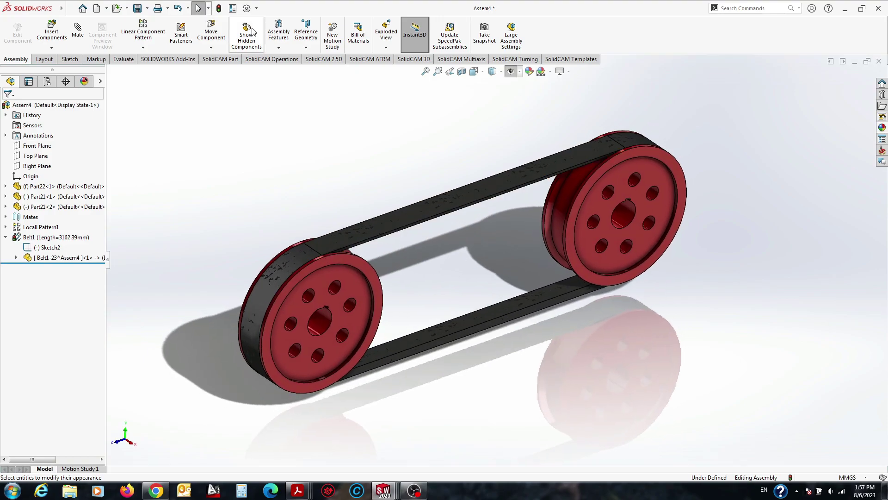